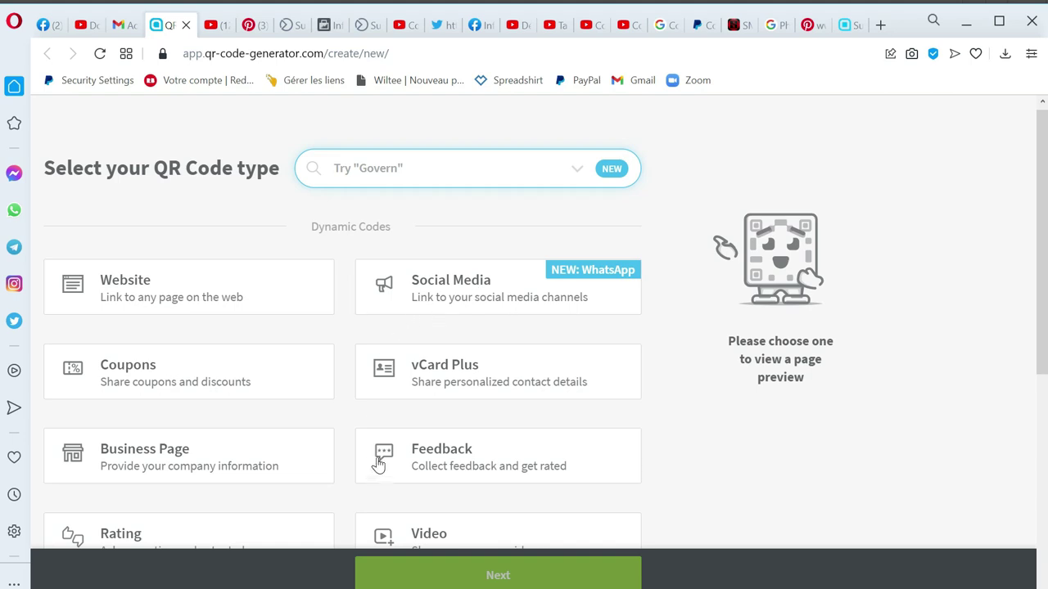
Step: Pick the vCard Plus tile from the QR code types
scroll(384, 459, down, 3)
scroll(444, 405, up, 3)
scroll(444, 394, up, 1)
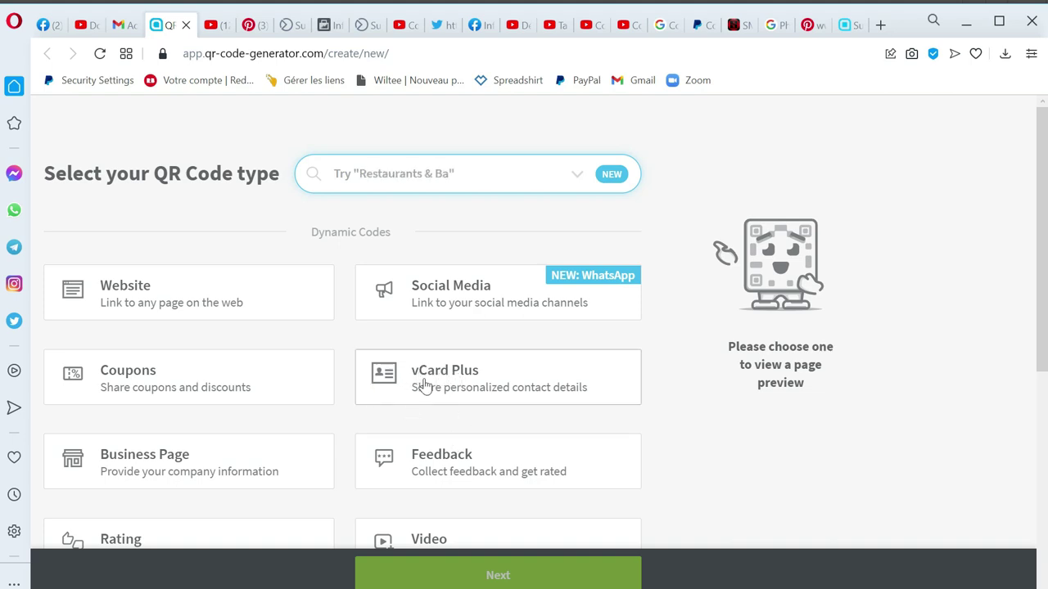
click(482, 378)
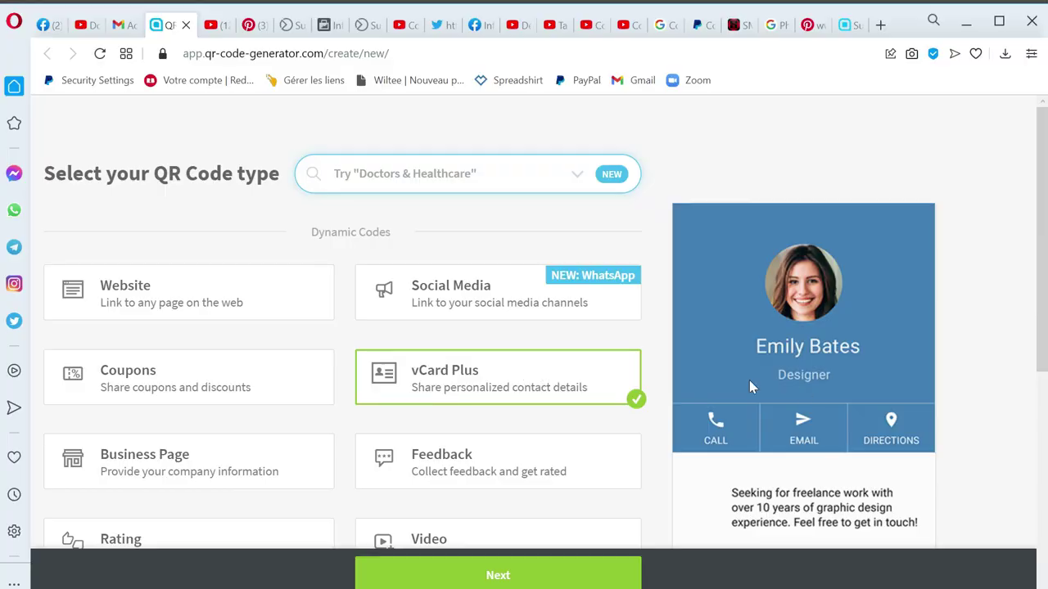
scroll(765, 395, down, 5)
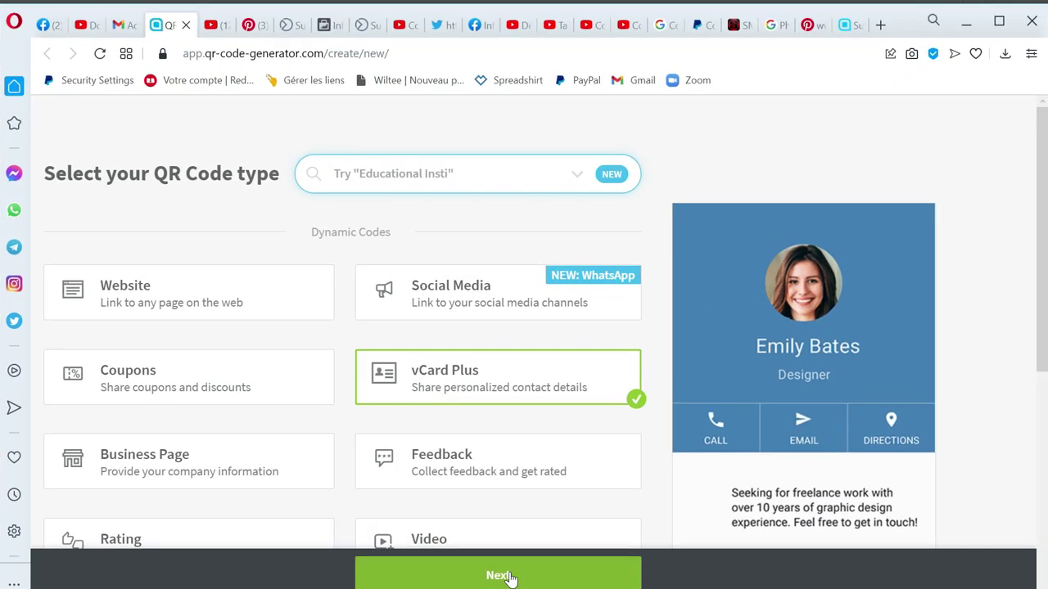
Step: Advance to the vCard design and apply the green colour swatch
click(509, 578)
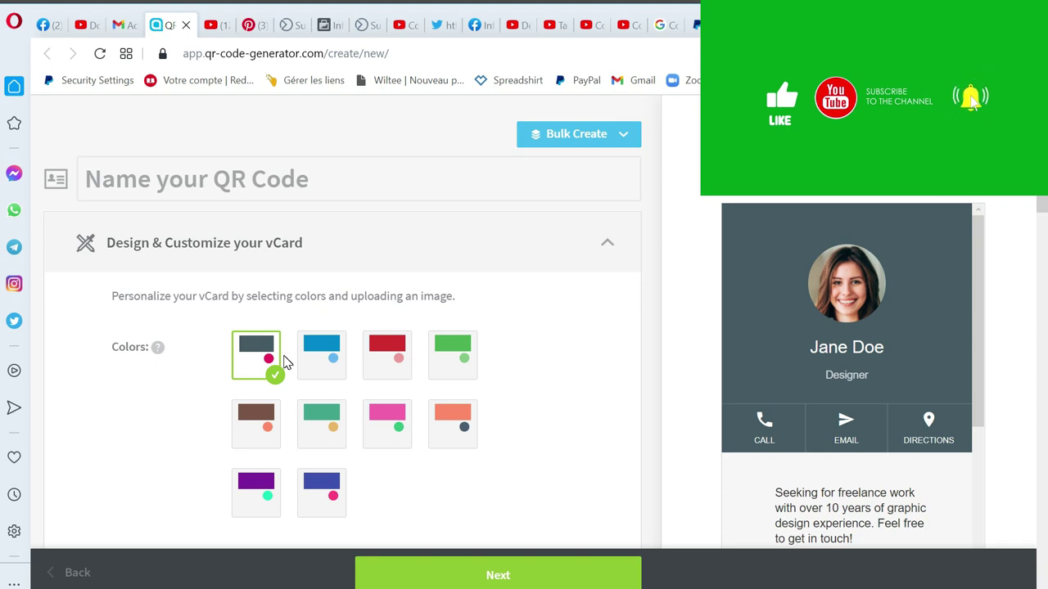
scroll(285, 362, down, 2)
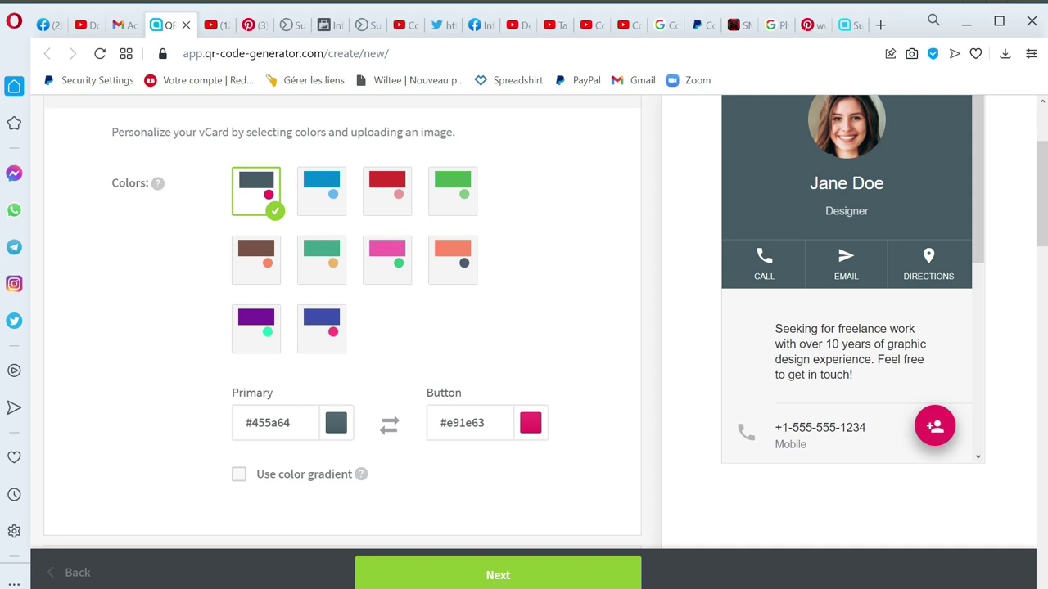
scroll(295, 328, up, 2)
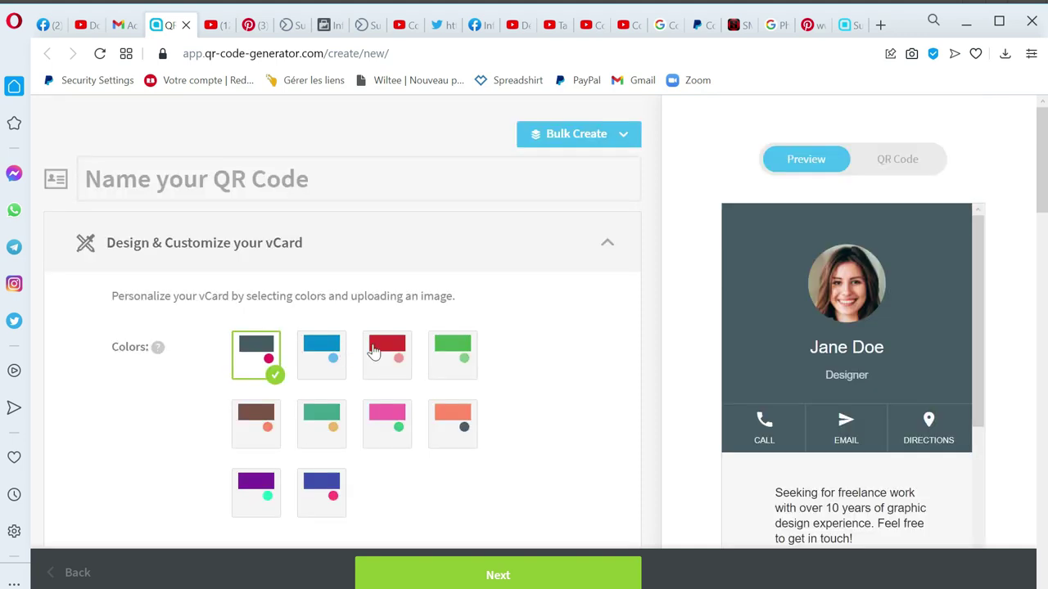
click(457, 348)
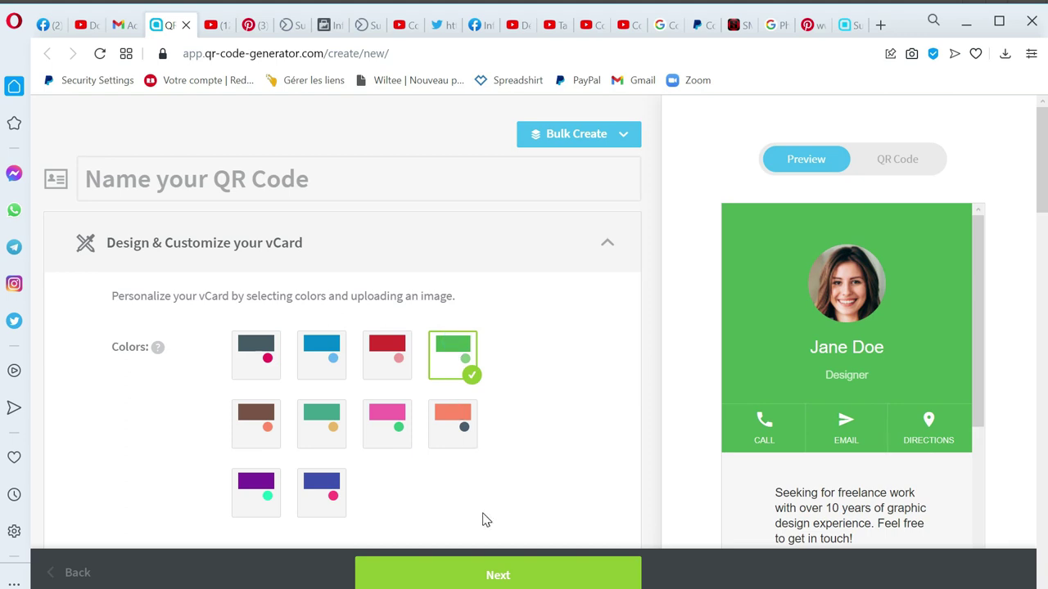
Step: Fill the name fields as Informatique Frontières from the saved autofill entry
click(472, 576)
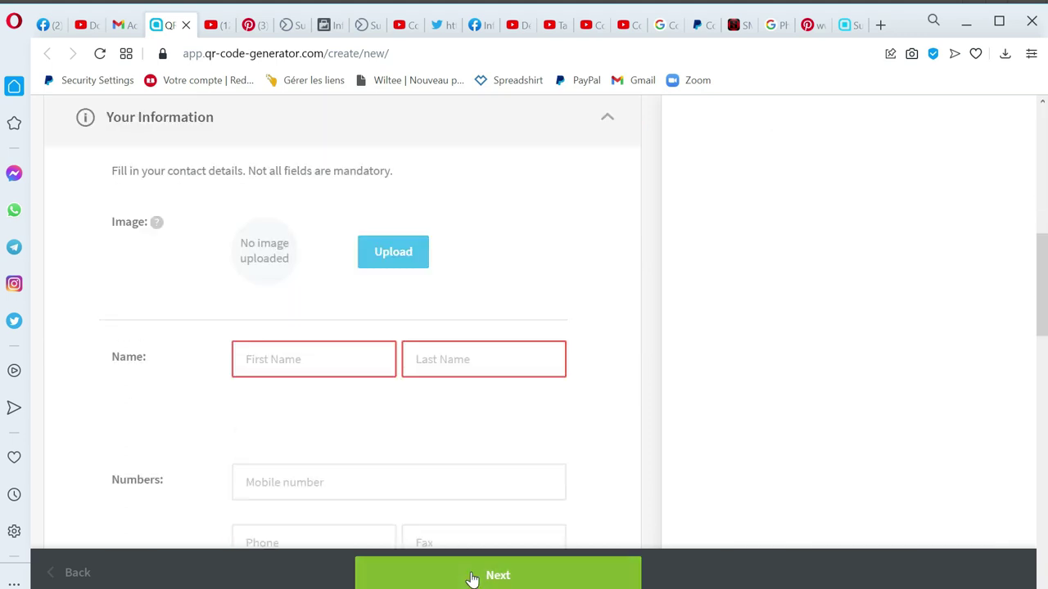
scroll(264, 368, up, 1)
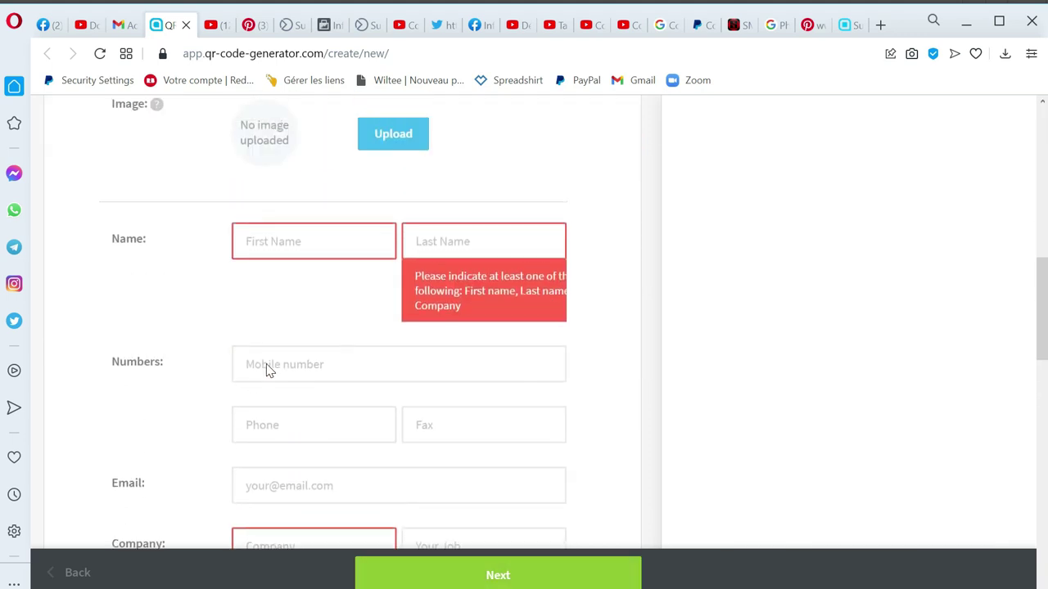
scroll(266, 370, up, 1)
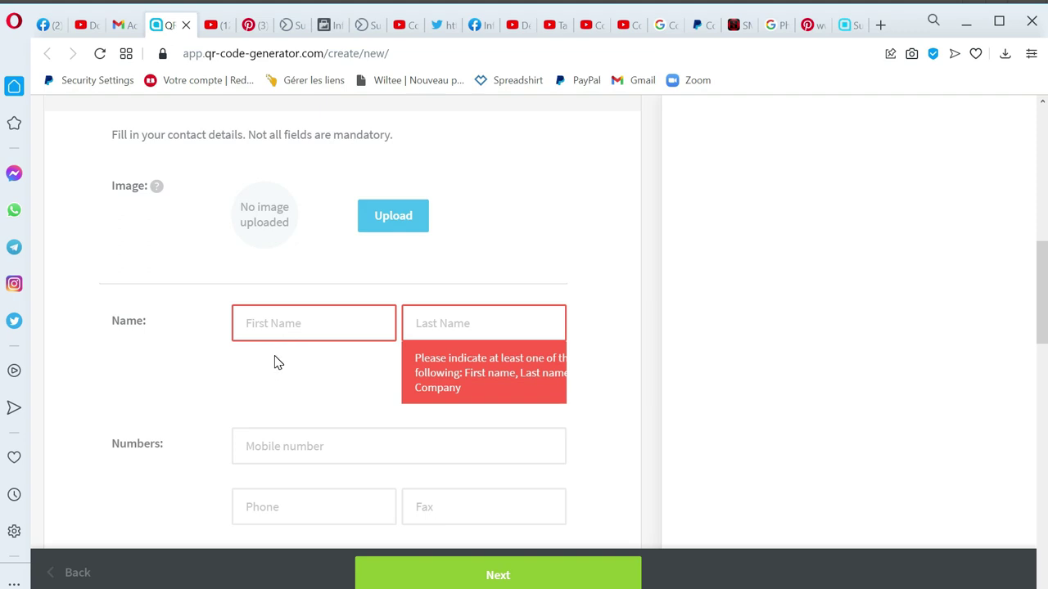
click(280, 315)
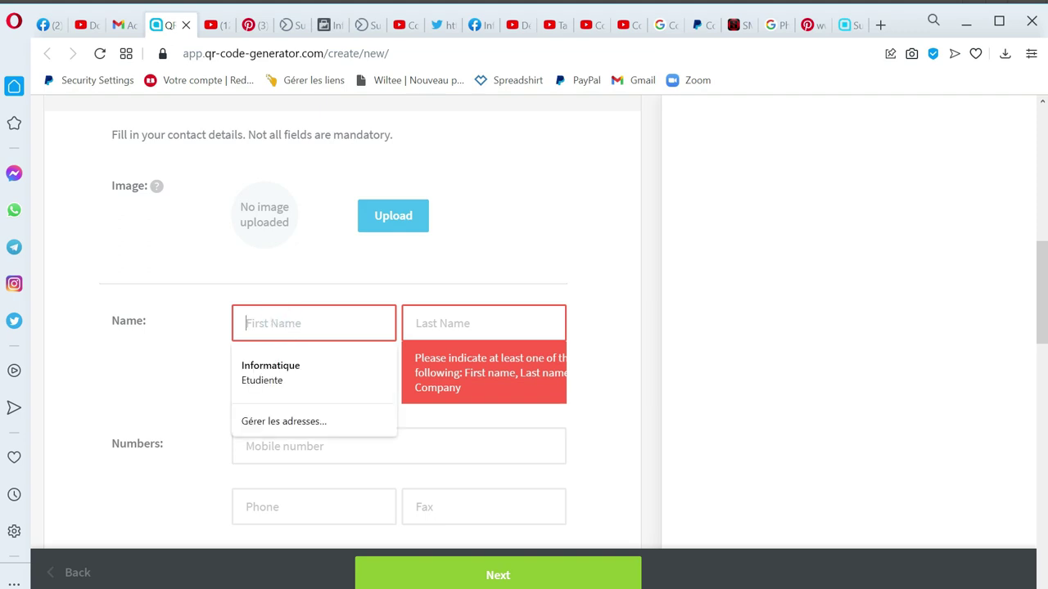
click(299, 378)
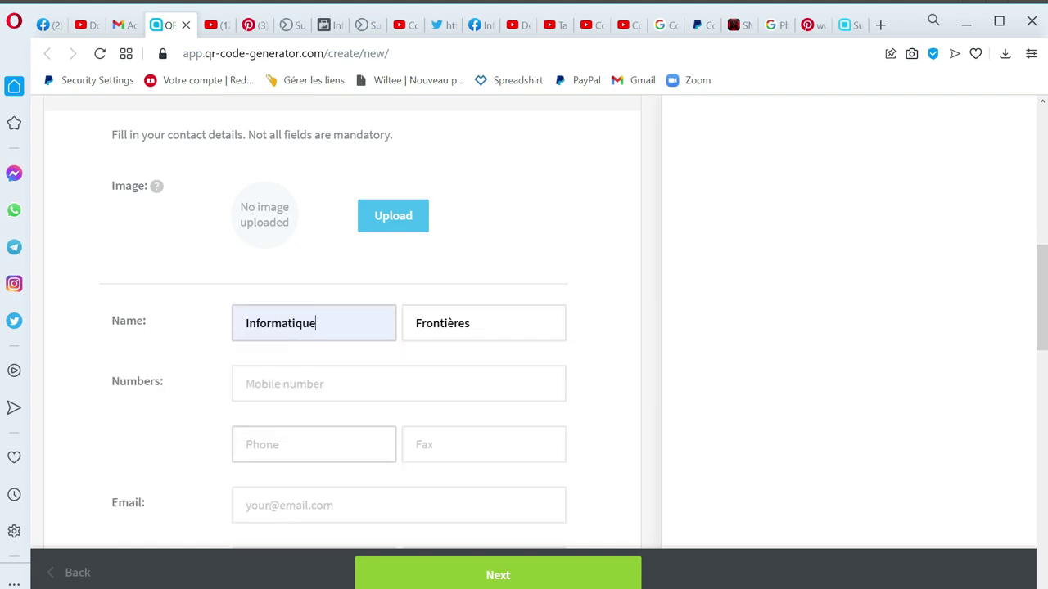
Step: Enter the contact's mobile number and the organisation's contact e-mail
click(339, 381)
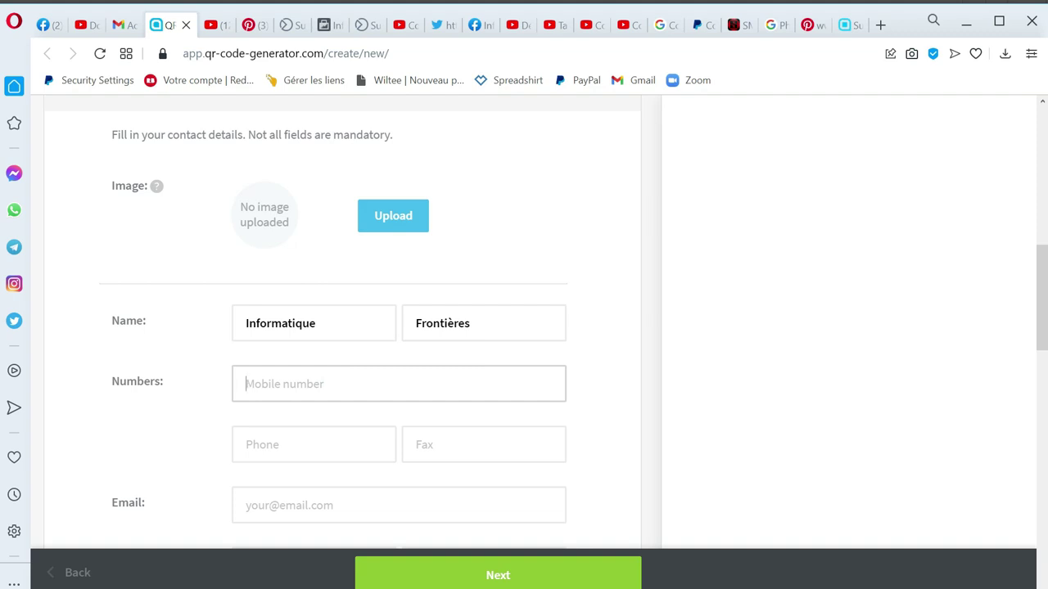
scroll(304, 372, down, 1)
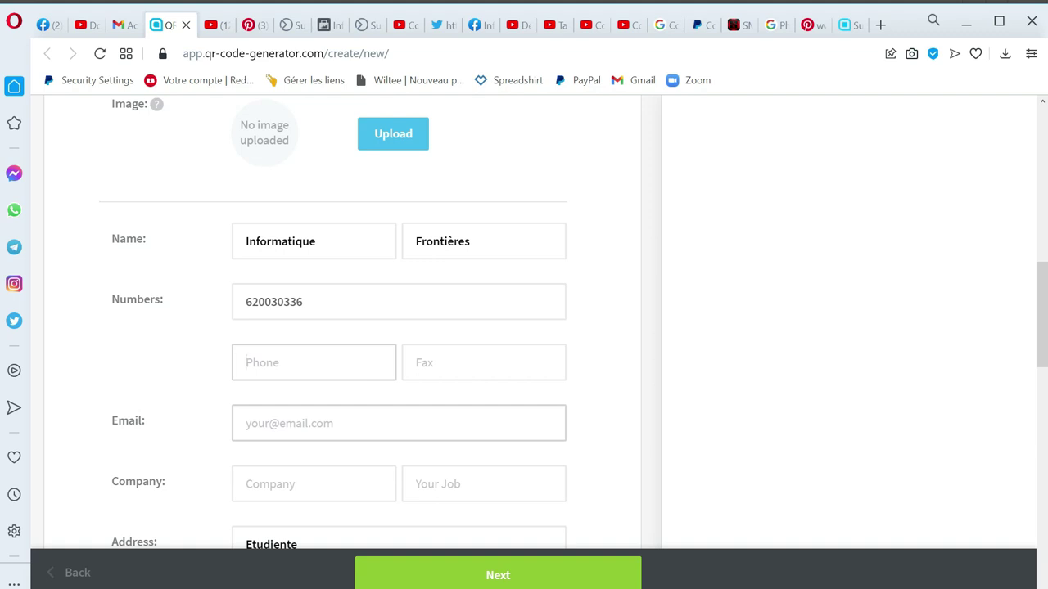
click(246, 423)
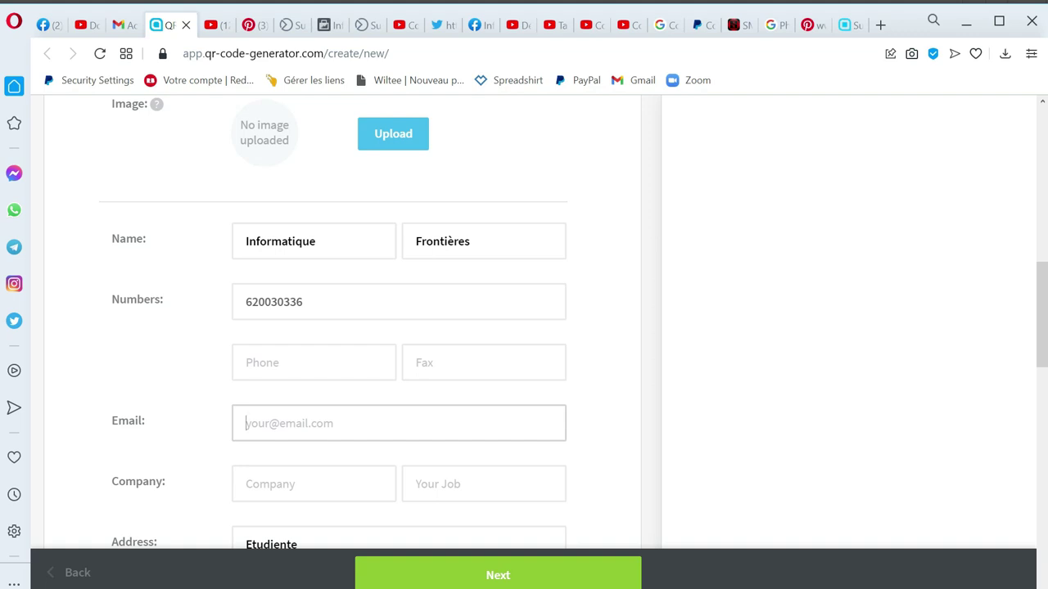
text(Tl)
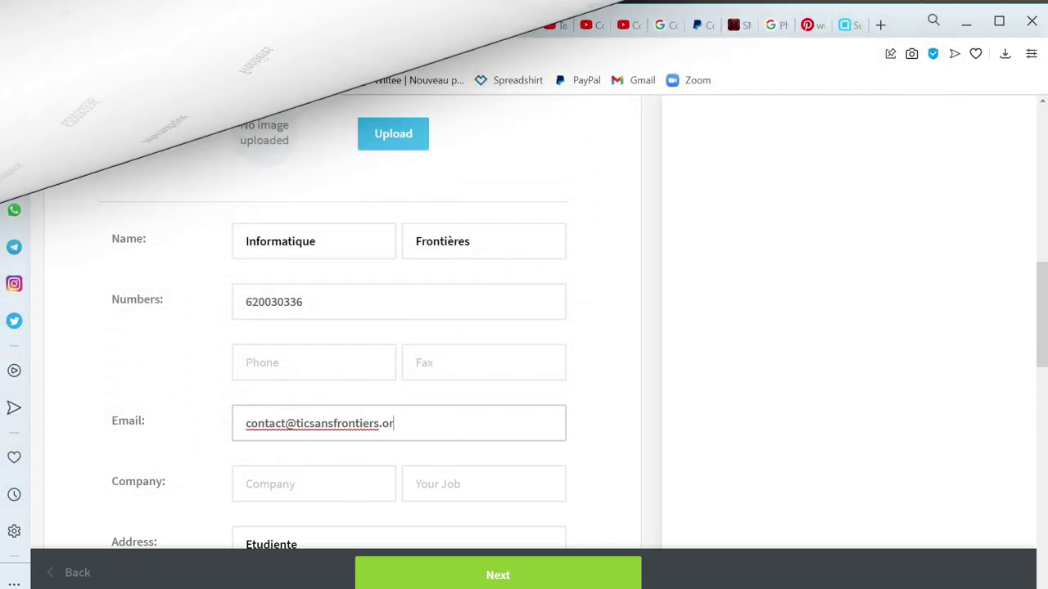
text(g)
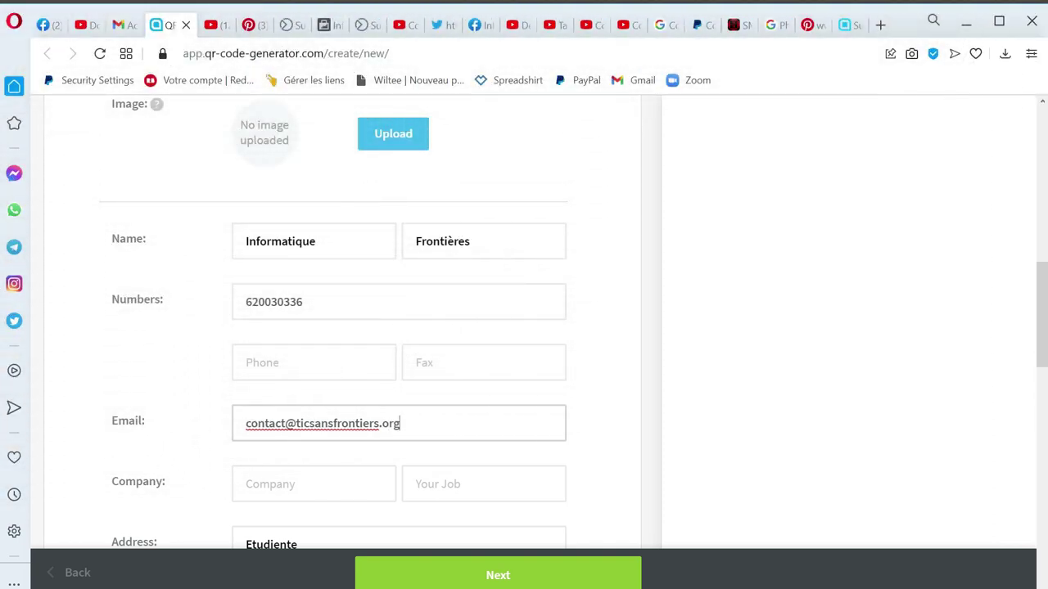
scroll(385, 442, down, 2)
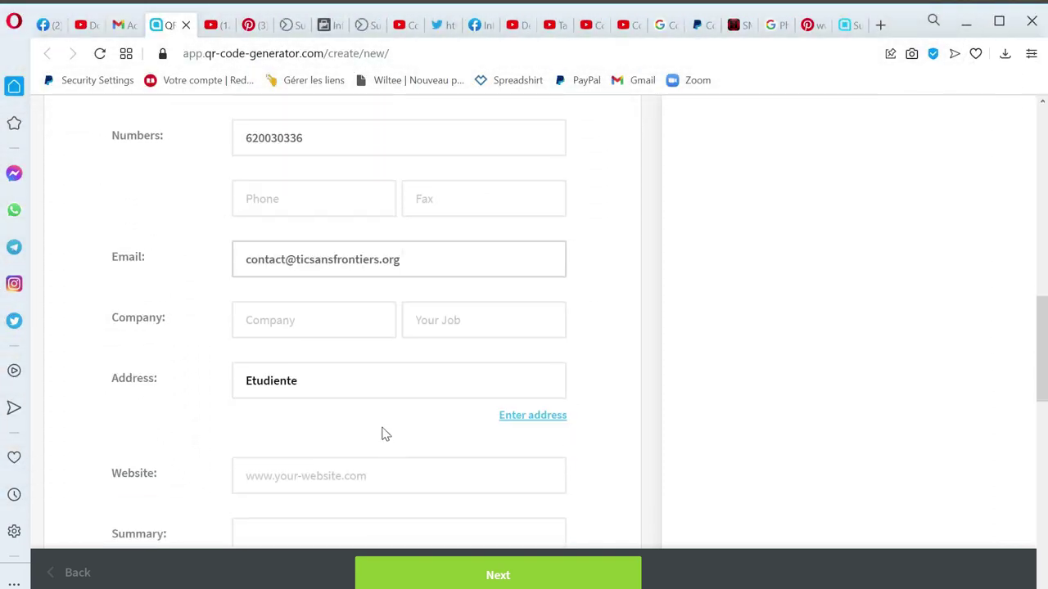
Step: Enter Informatique Sans Frontières as the company name
click(307, 323)
click(305, 319)
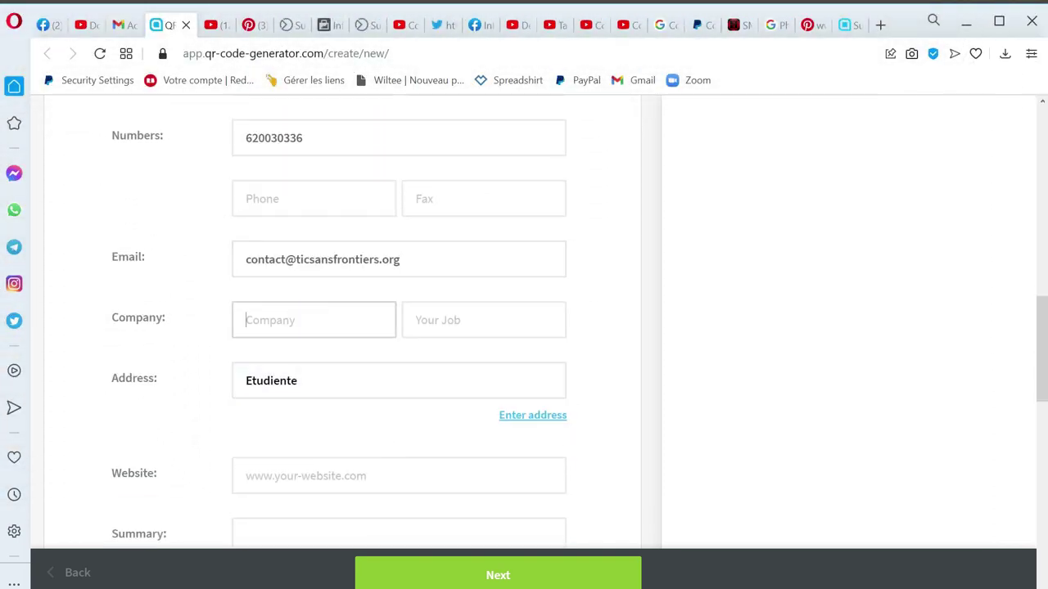
text(I)
key(BackSpace)
text(I)
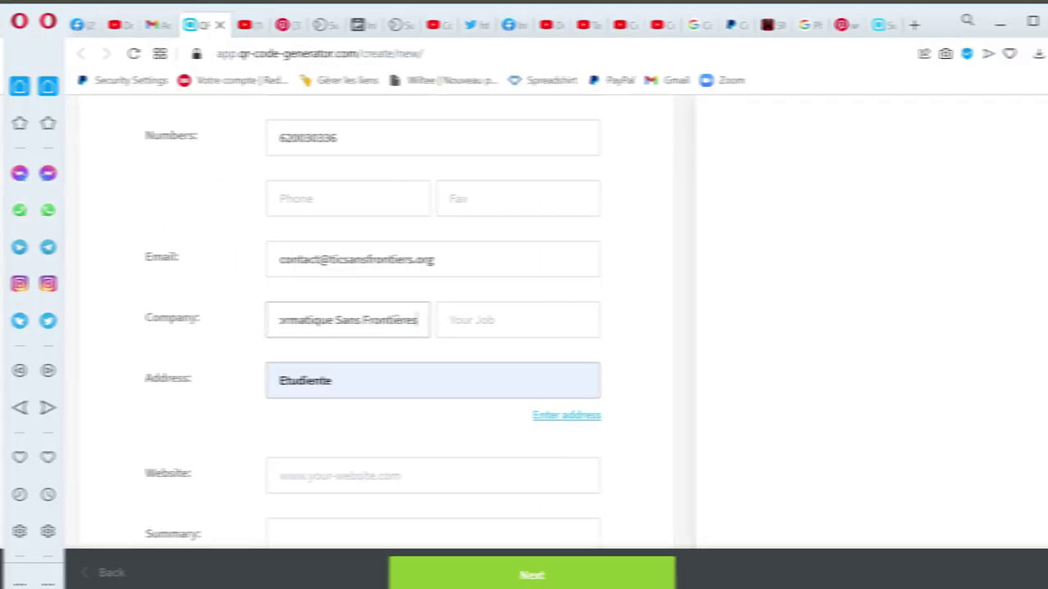
Step: Replace the address Etudiente with Startup
click(385, 386)
double_click(384, 385)
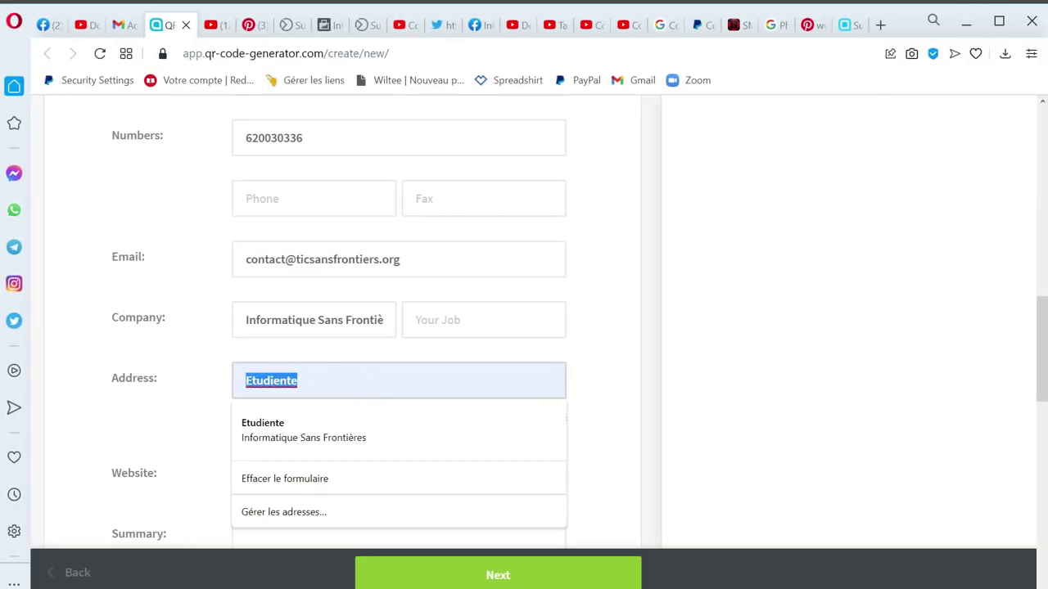
text(St)
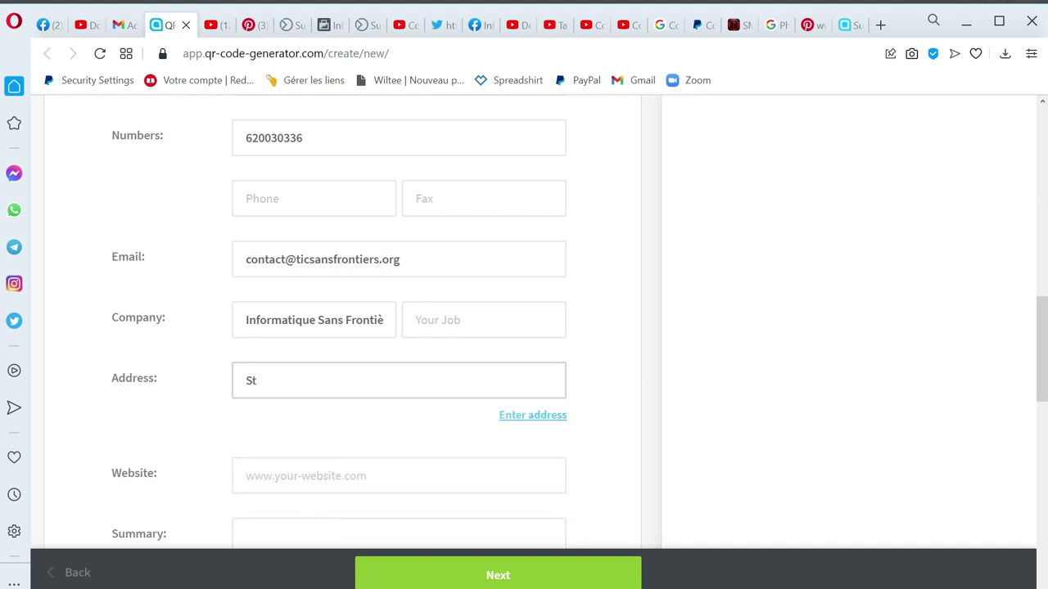
text(artup)
scroll(286, 336, down, 1)
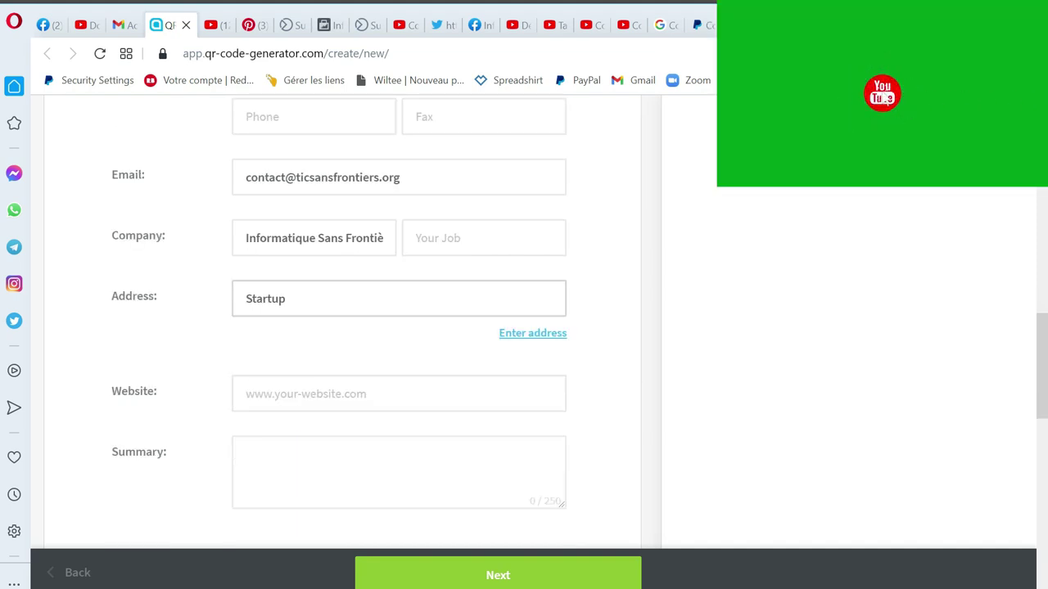
click(286, 335)
Step: Fill in the website ticsansfrontiers.org from the autofill suggestion
click(262, 387)
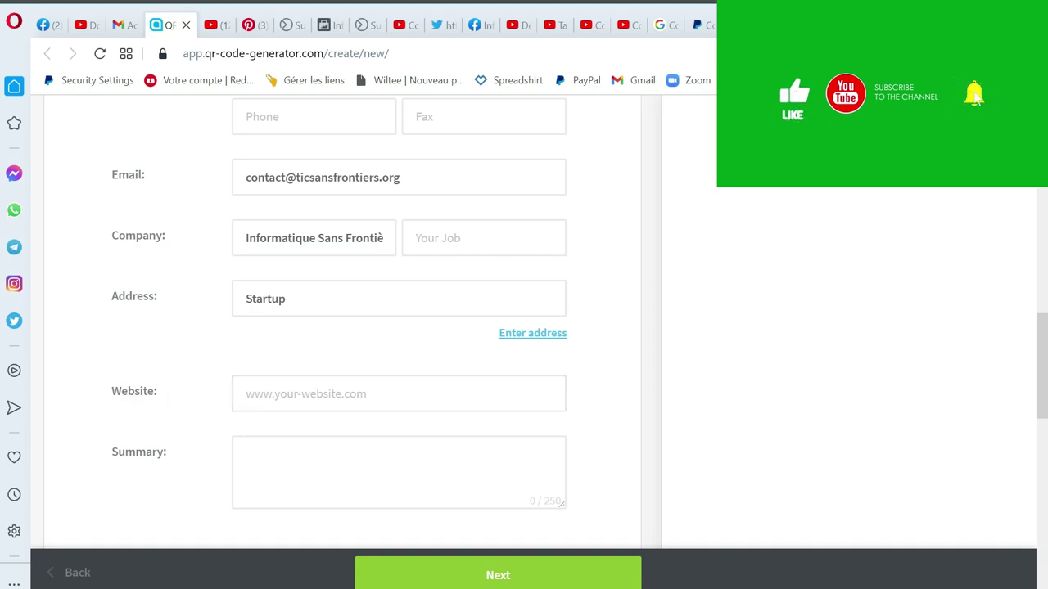
click(283, 386)
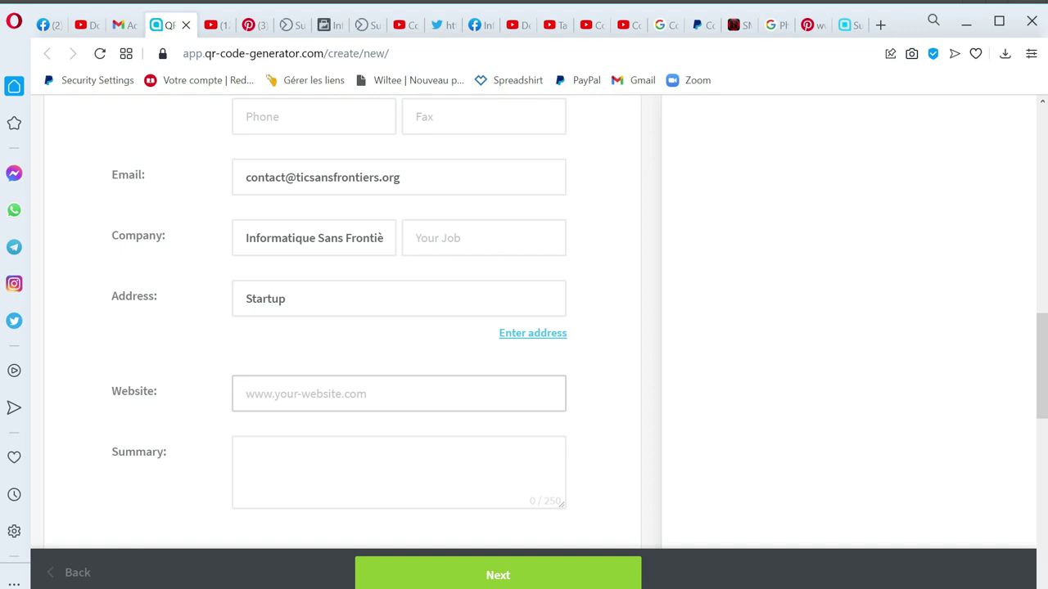
text(Ti)
key(Down)
key(Return)
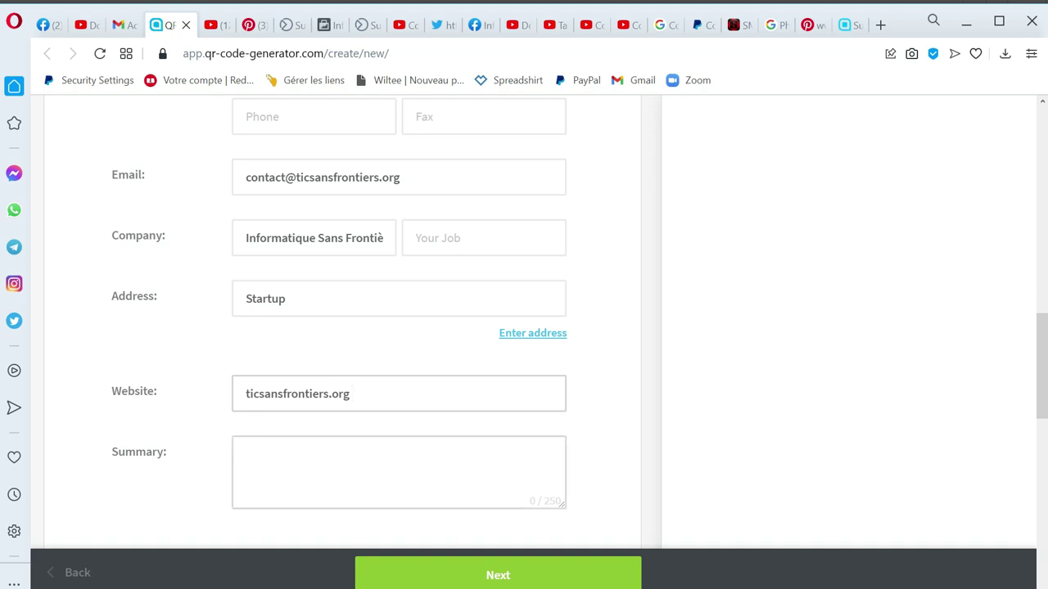
click(248, 457)
Step: Add the organisation's Facebook page link to the Social Media section
scroll(335, 469, down, 1)
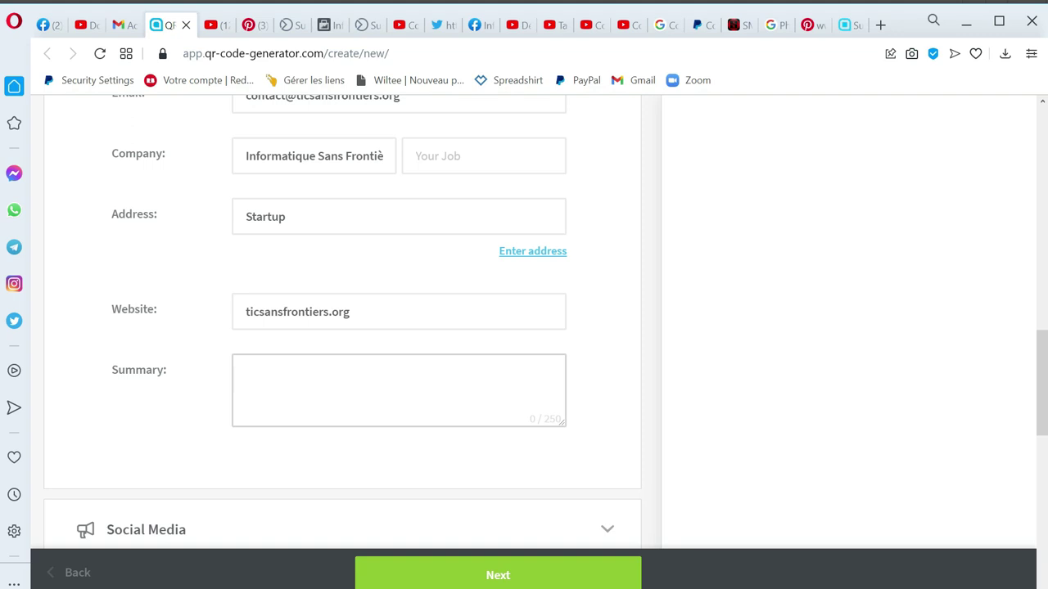
scroll(320, 383, down, 4)
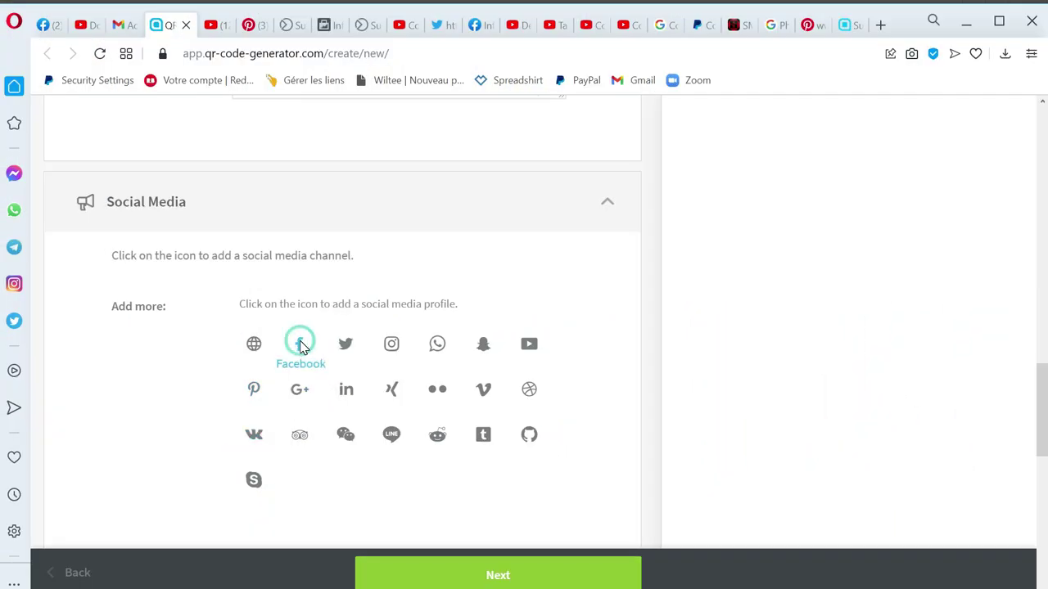
click(300, 344)
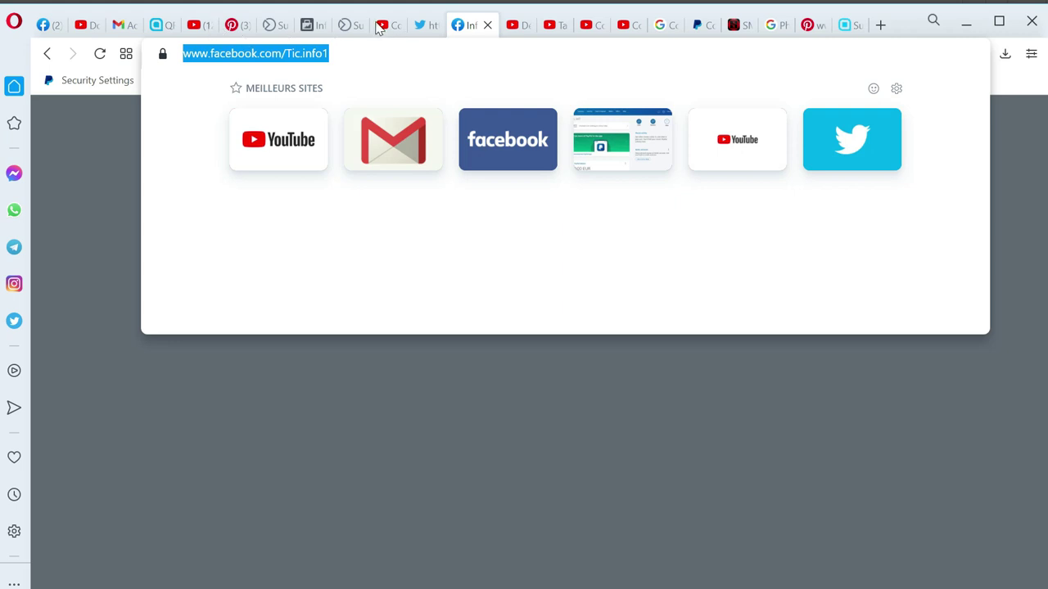
click(159, 23)
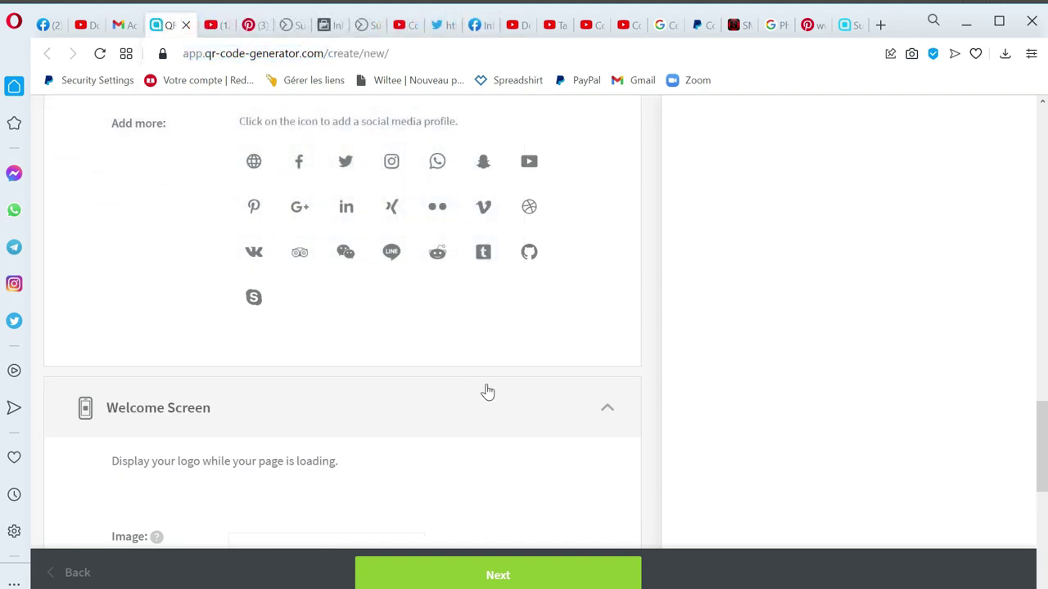
scroll(487, 392, up, 3)
click(375, 316)
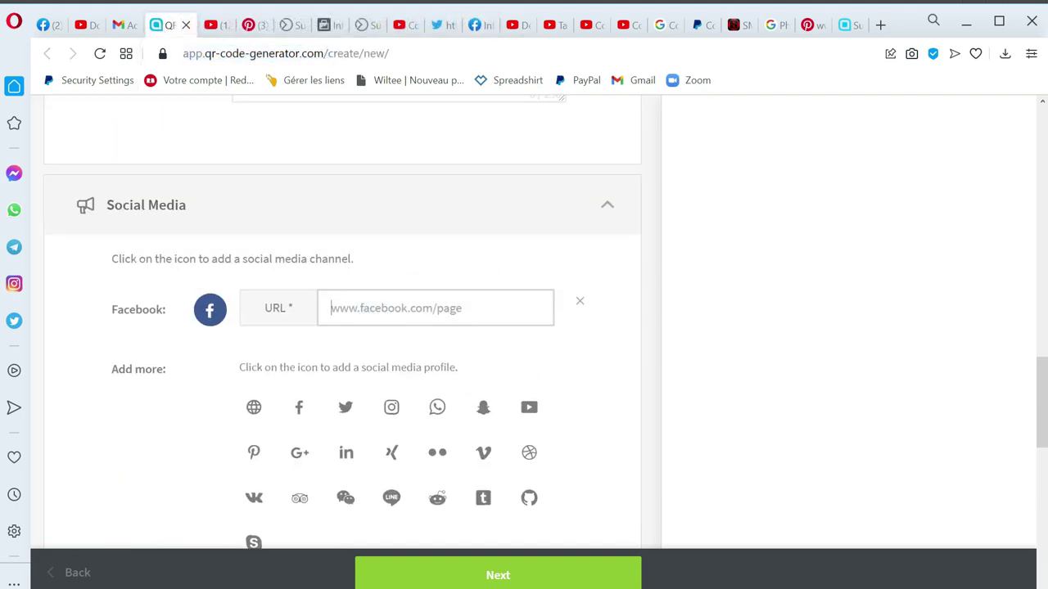
text(https://www.facebook.com/Tic.info1)
click(346, 407)
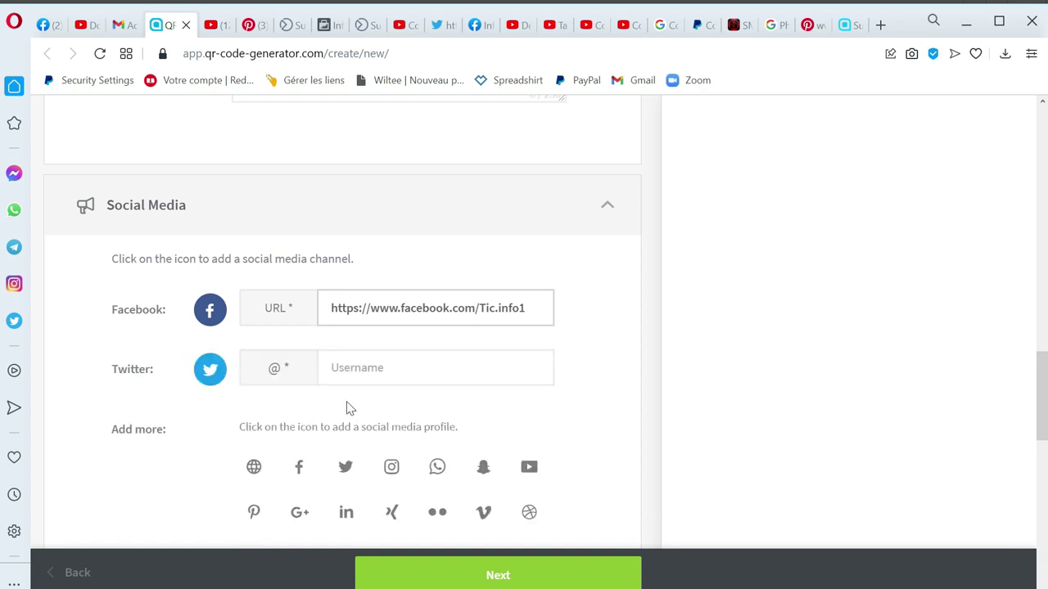
click(436, 31)
click(262, 54)
key(ctrl+c)
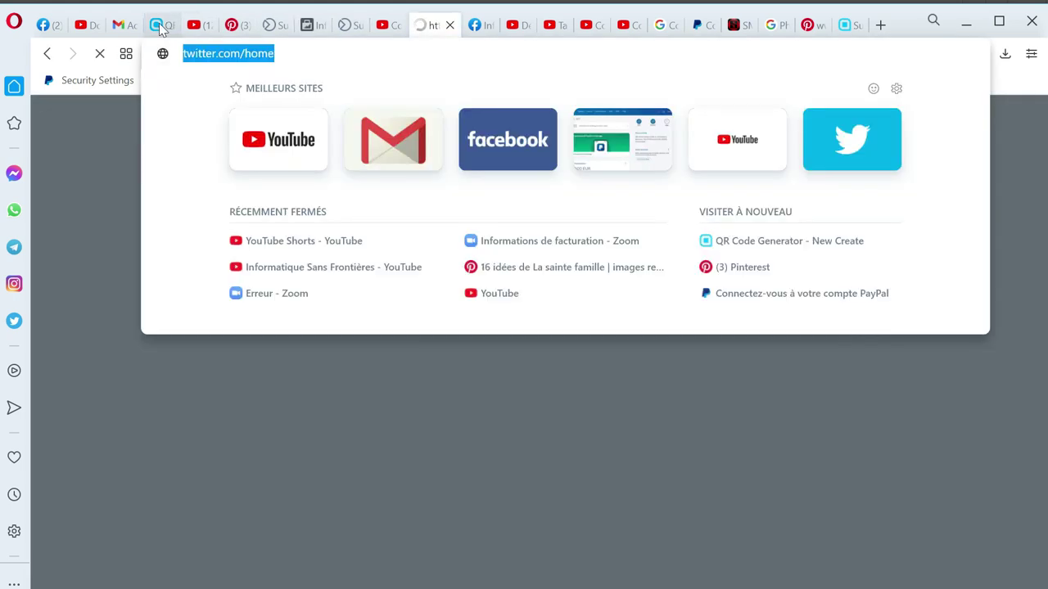
click(161, 24)
click(347, 372)
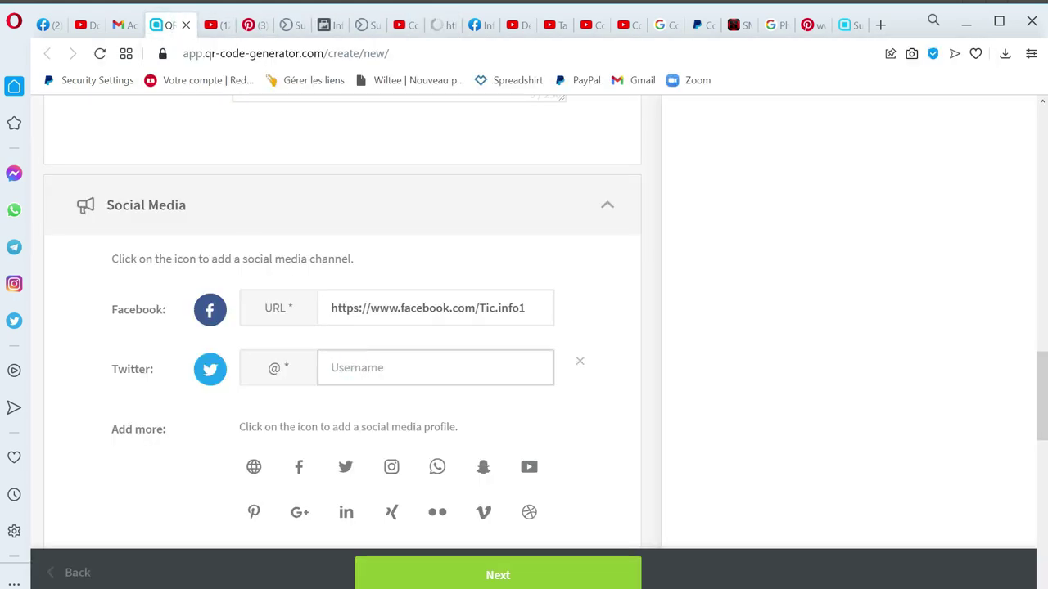
key(ctrl+v)
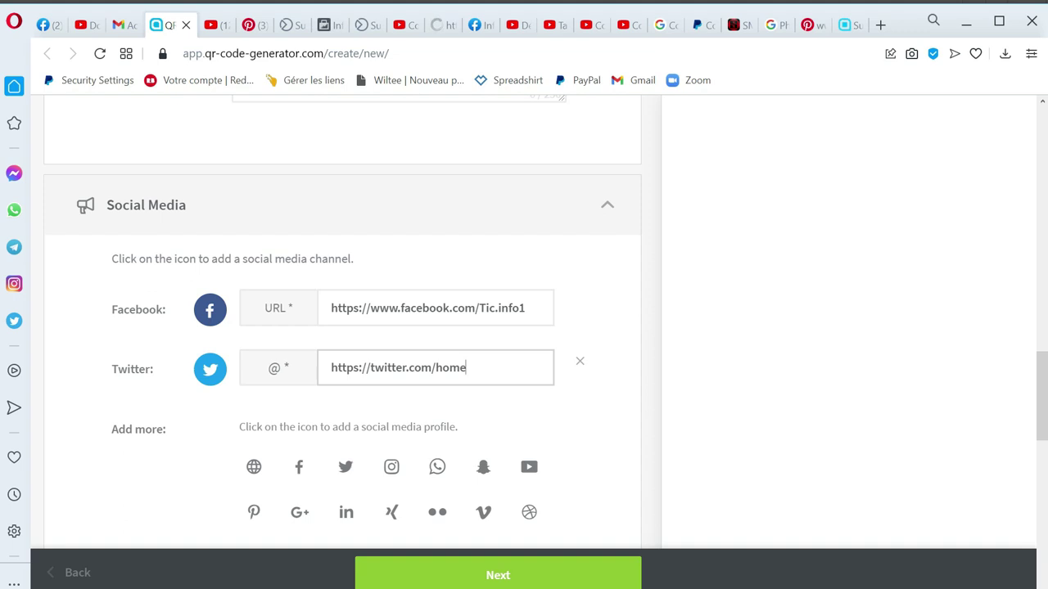
click(391, 468)
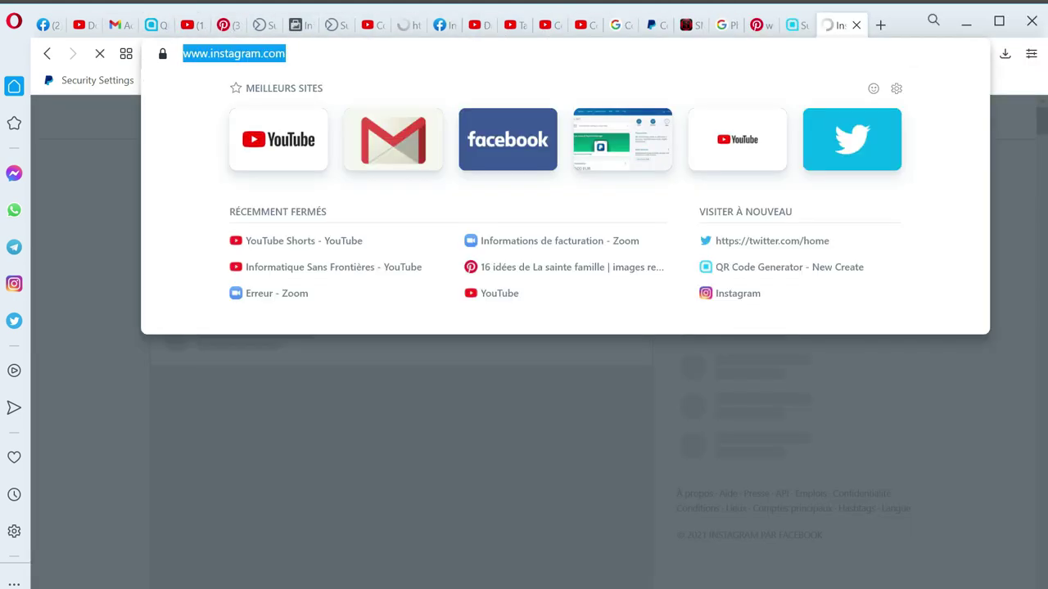
click(153, 25)
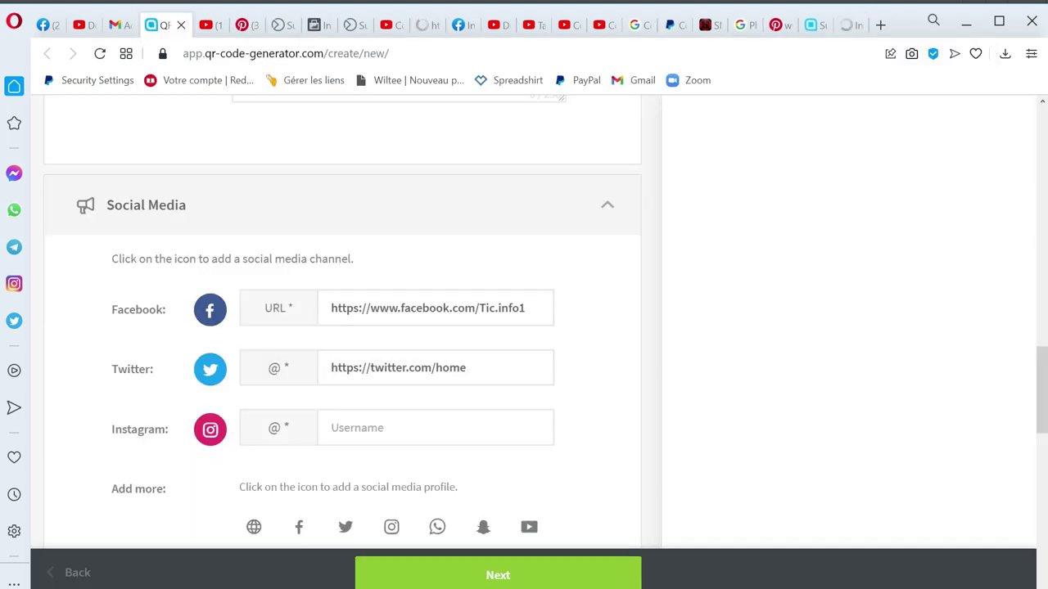
click(368, 427)
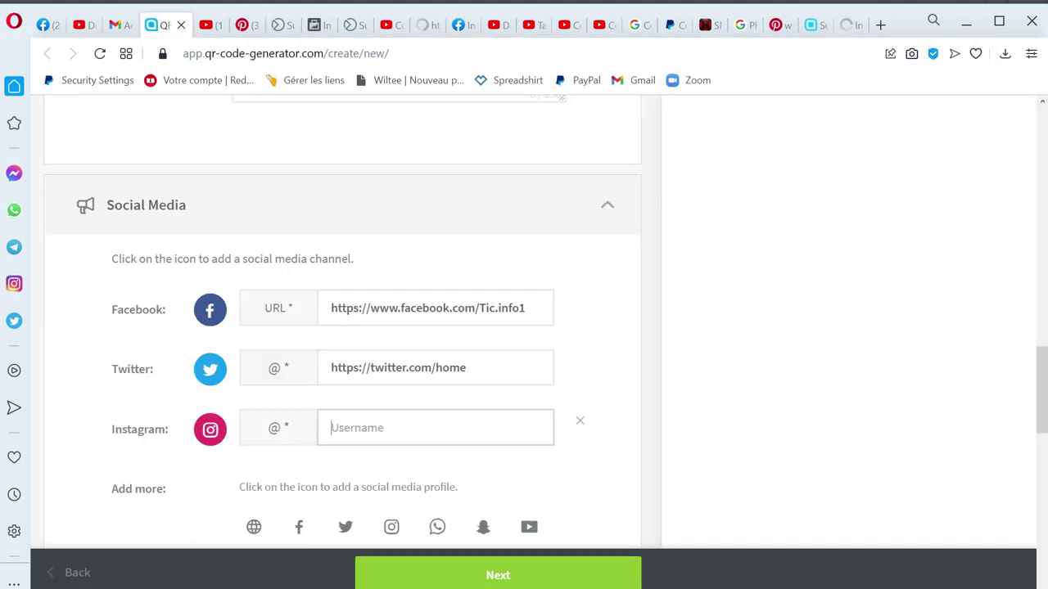
text(https://www.instagram.com)
scroll(250, 402, down, 2)
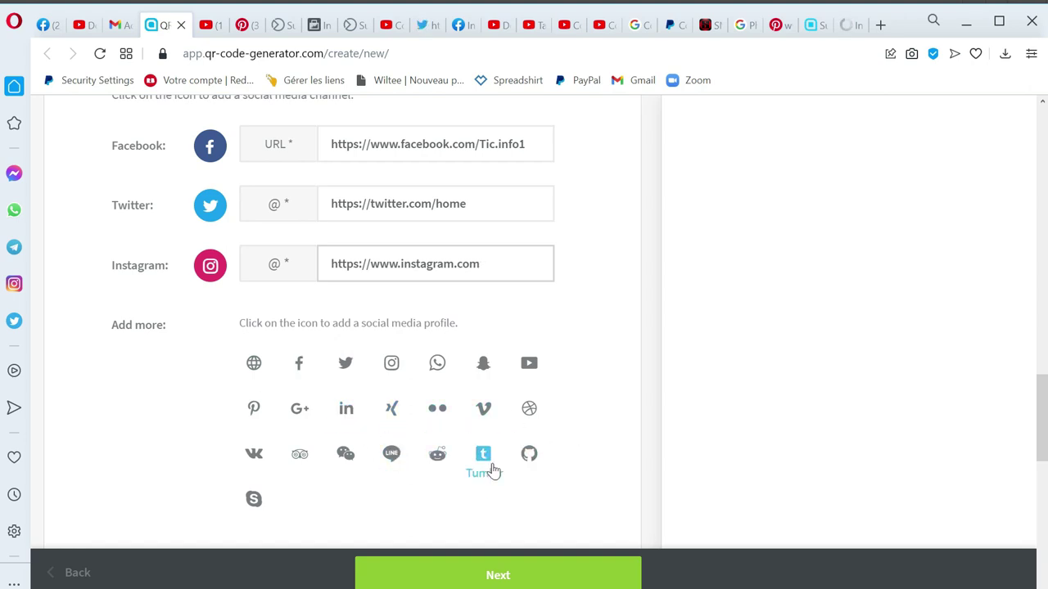
Step: Set Log b.png as the Welcome Screen image and confirm its crop
scroll(496, 469, down, 1)
scroll(496, 463, down, 2)
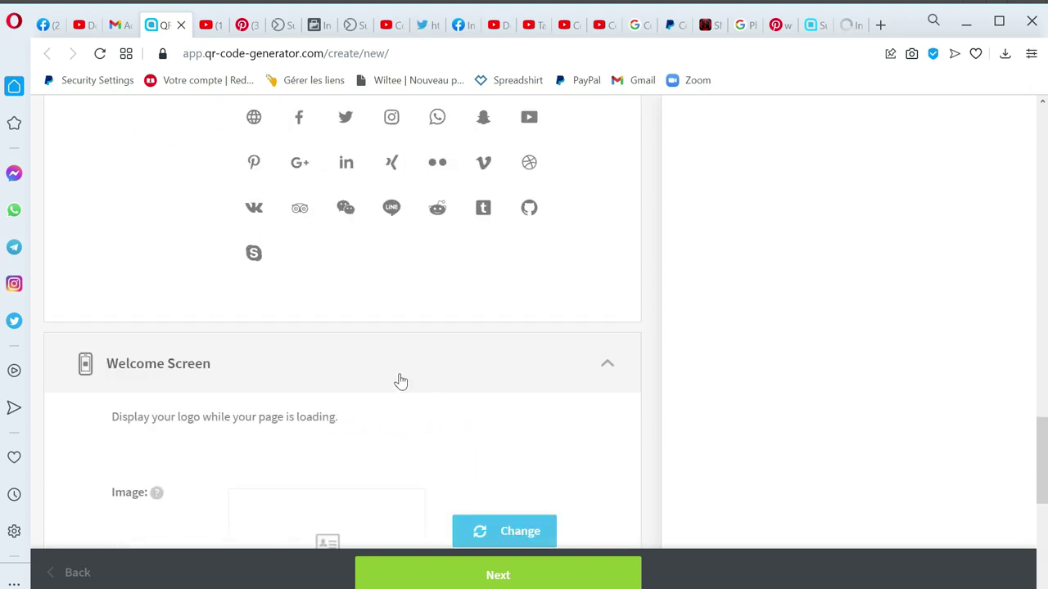
click(611, 378)
click(612, 378)
scroll(610, 378, down, 2)
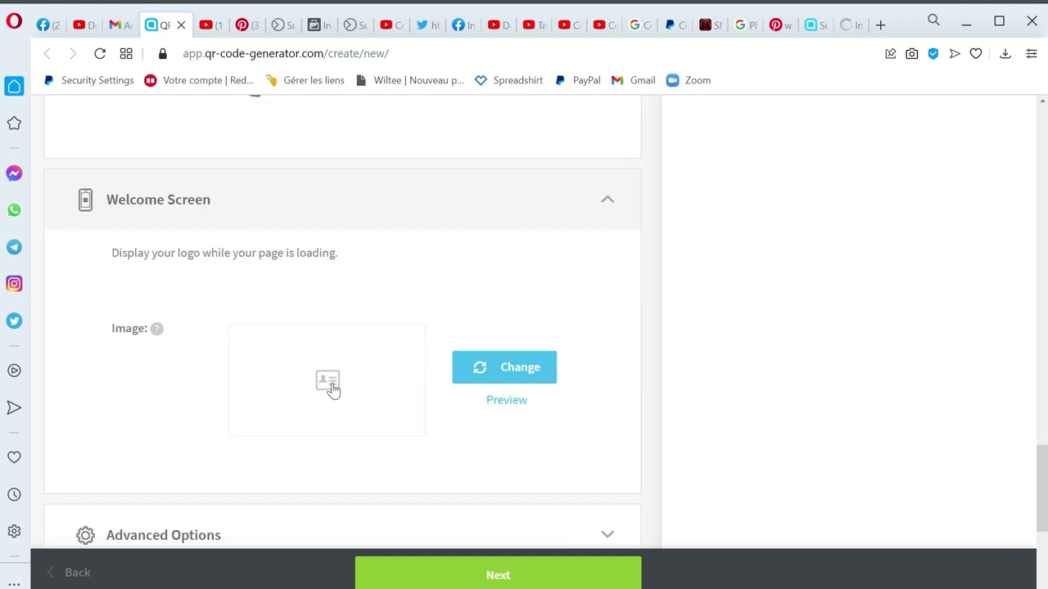
click(512, 373)
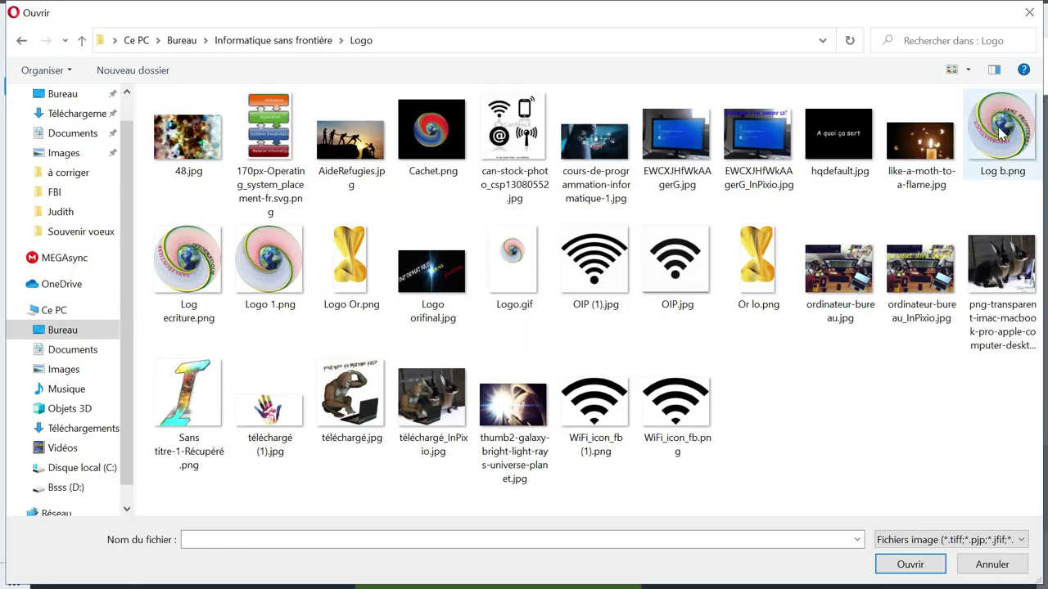
double_click(1000, 133)
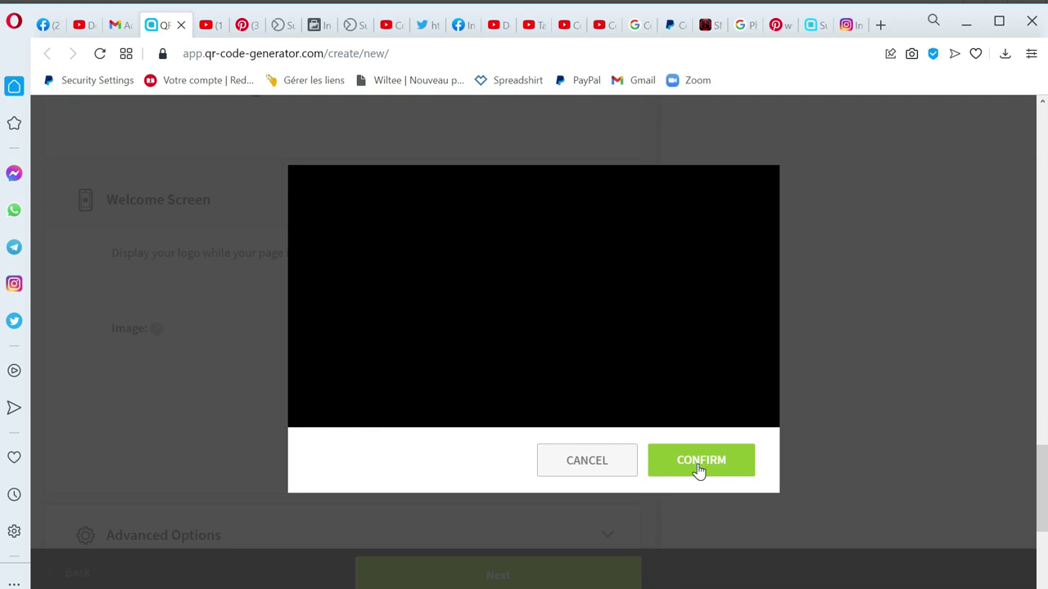
click(698, 465)
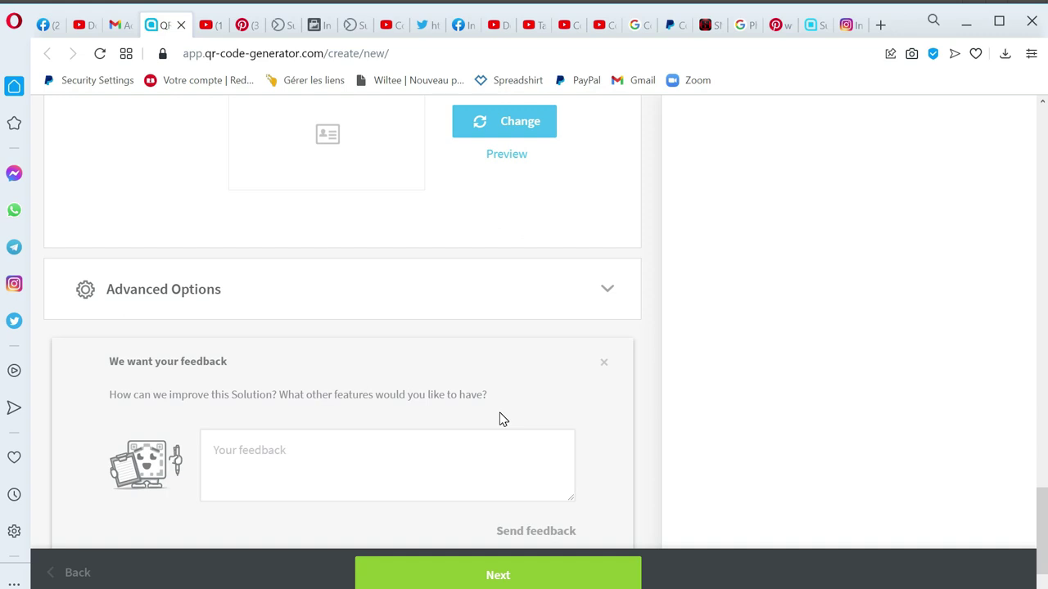
scroll(503, 419, down, 1)
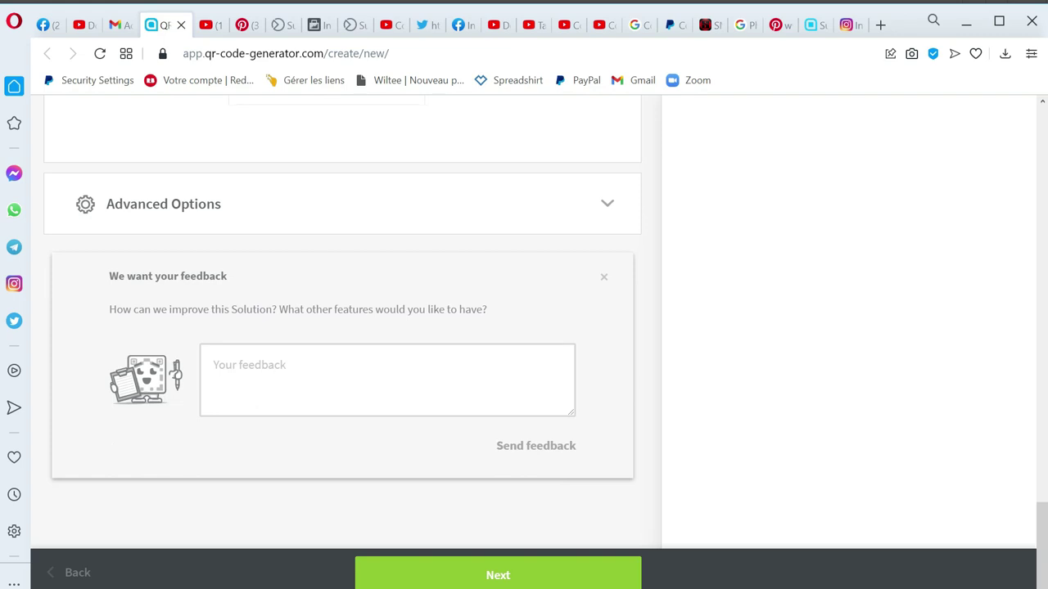
scroll(502, 440, up, 5)
scroll(500, 456, up, 5)
scroll(518, 492, down, 6)
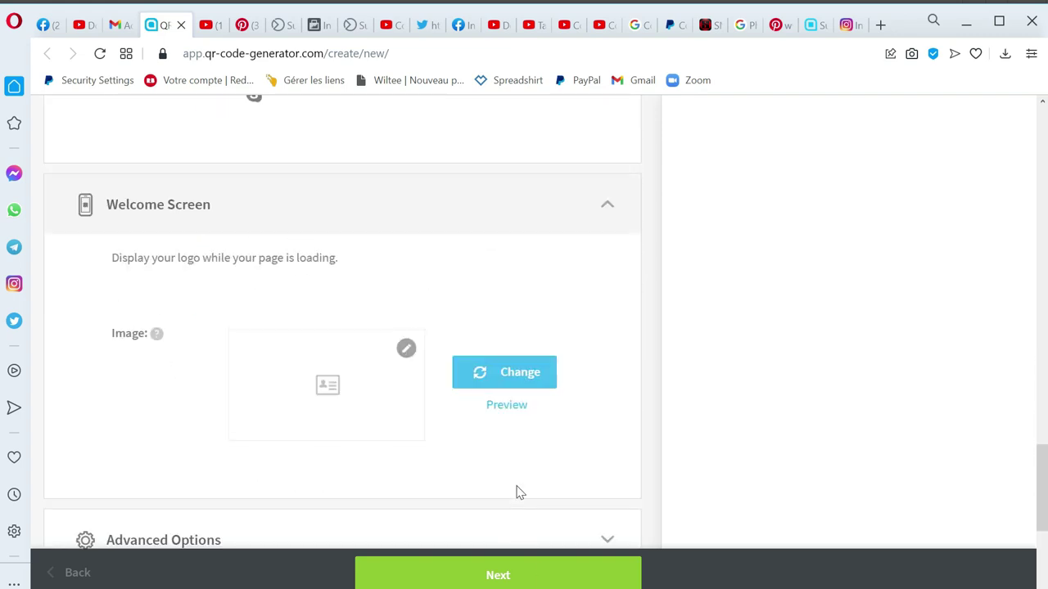
Step: Apply the Scan me arrow frame and put the uploaded custom logo in the QR centre
click(503, 573)
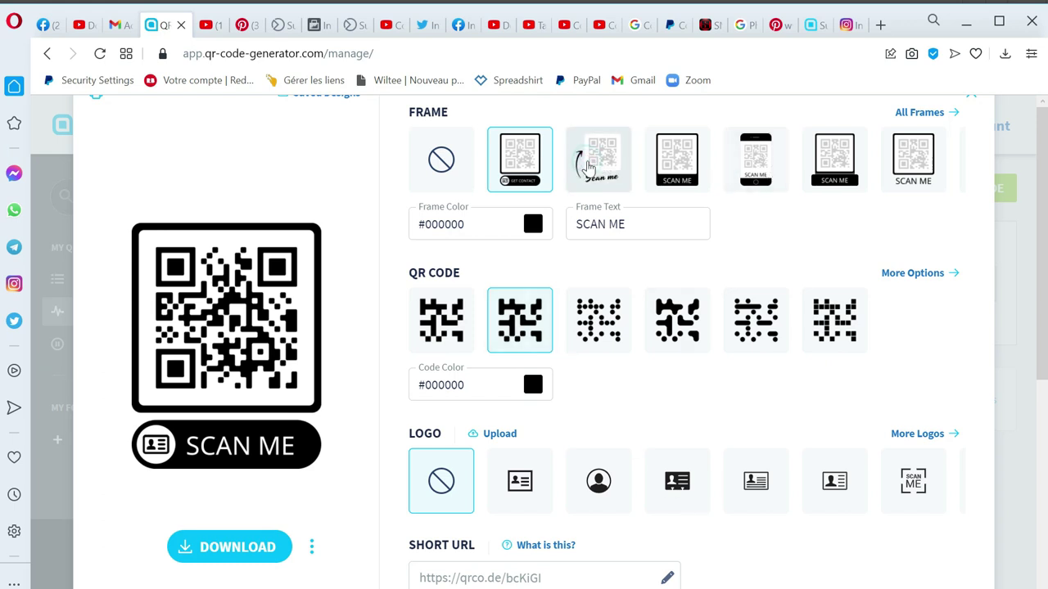
click(589, 167)
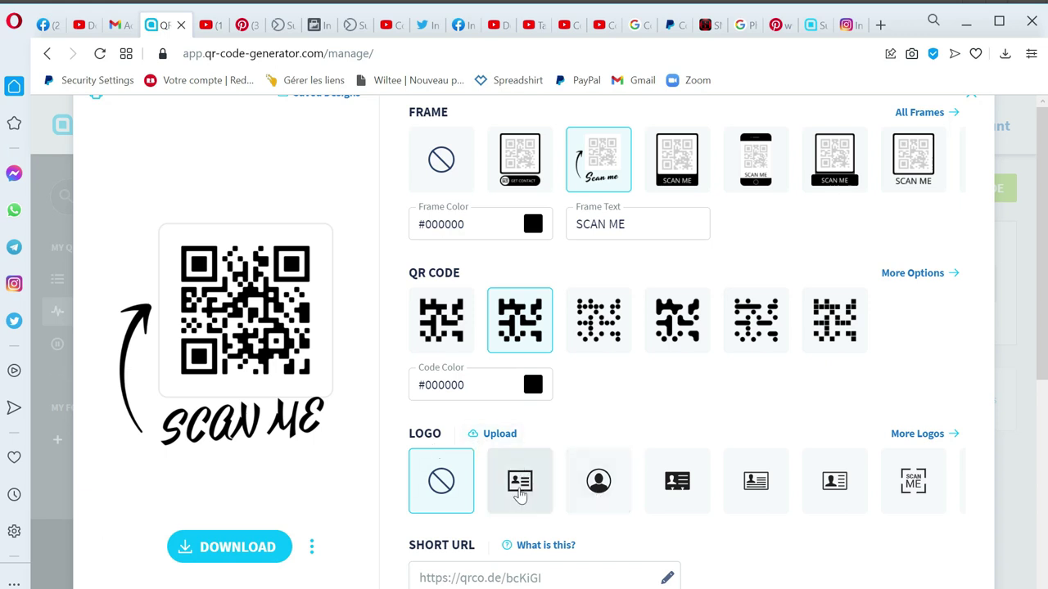
click(521, 491)
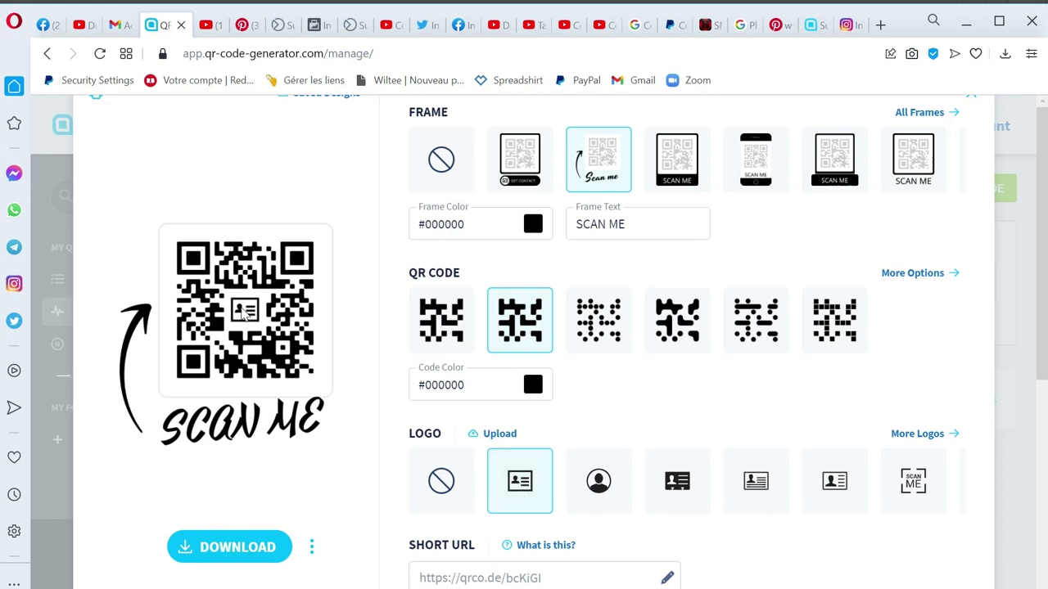
click(598, 487)
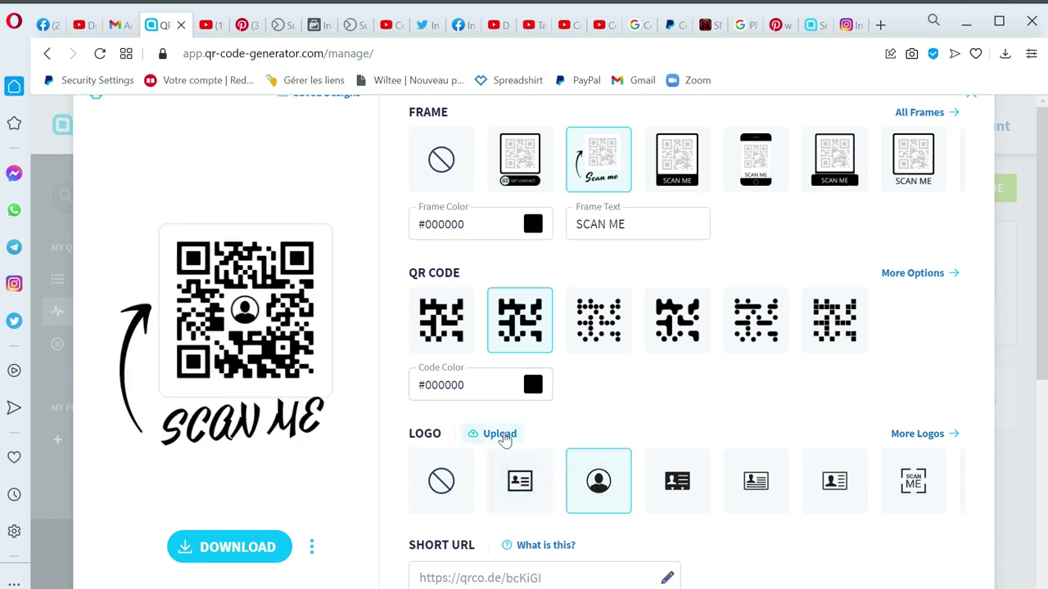
click(501, 433)
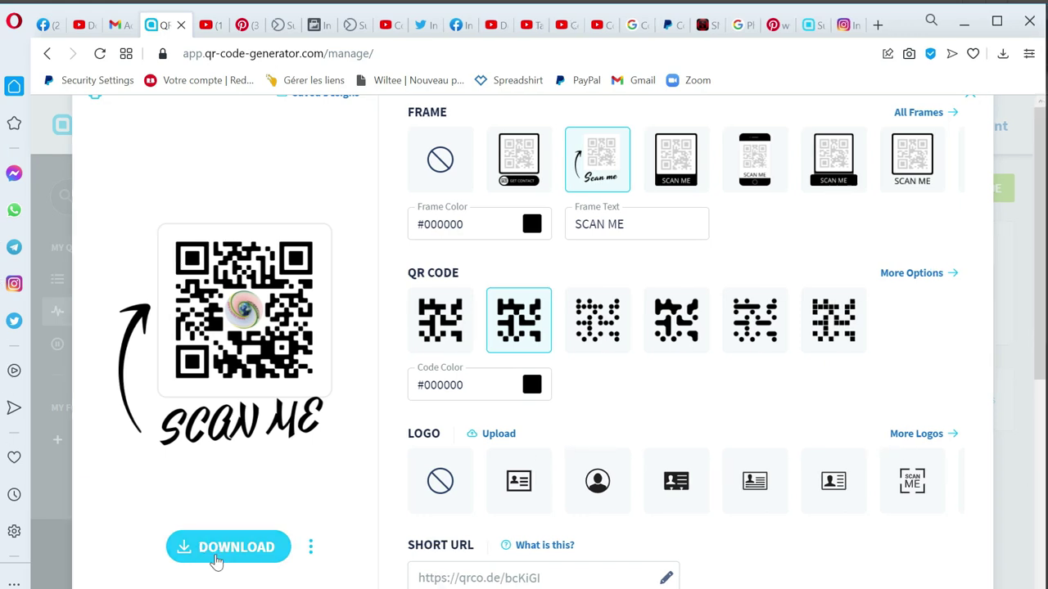
Step: Download the QR code as Informatique_Fronti_res.png and open the image
click(237, 558)
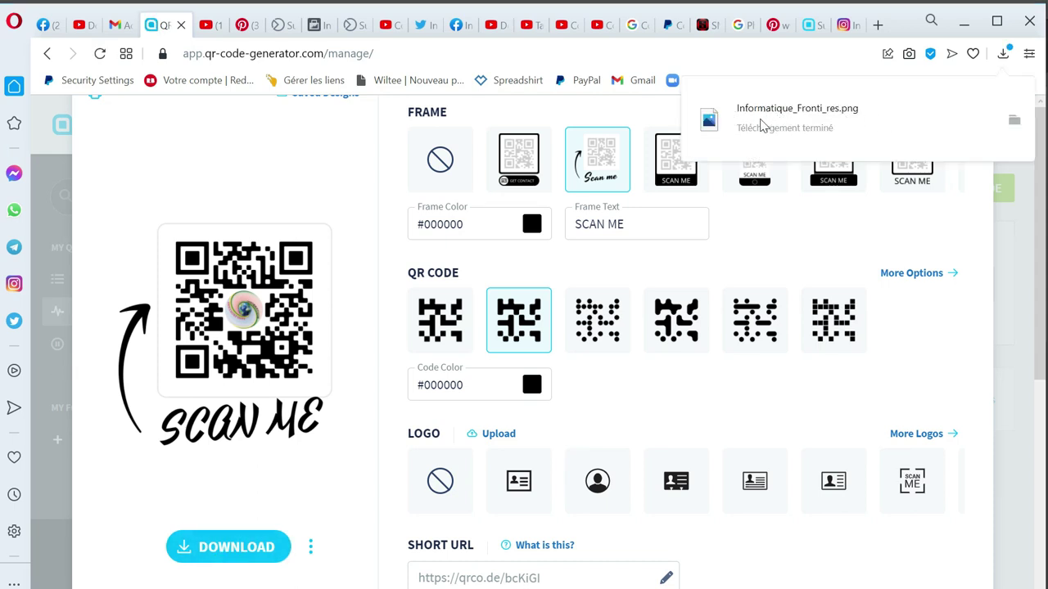
click(761, 122)
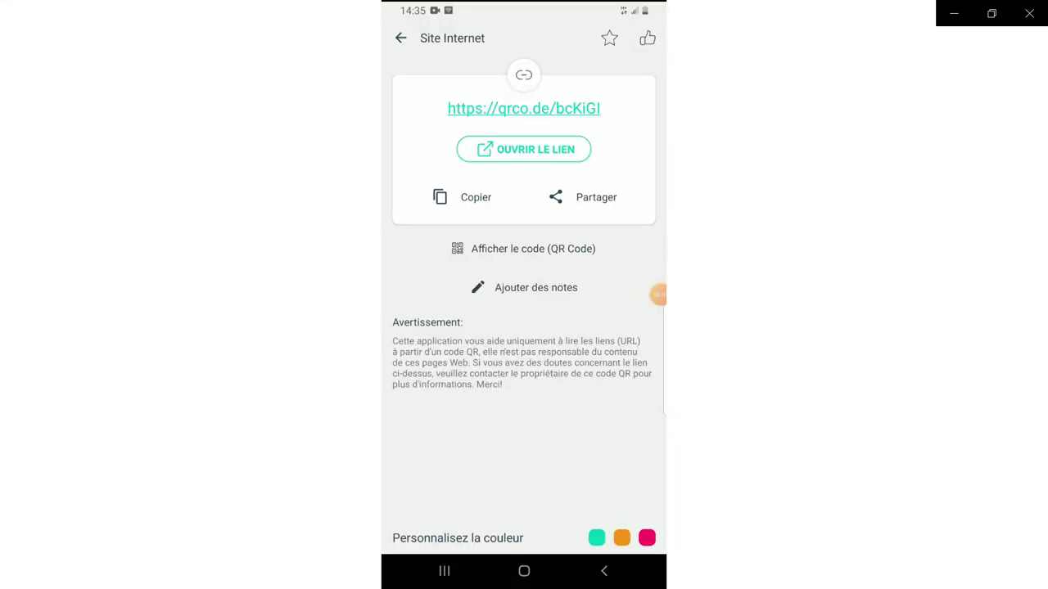
Step: On the phone, open the scanned qrco.de vCard page and test its CALL and EMAIL actions
click(524, 149)
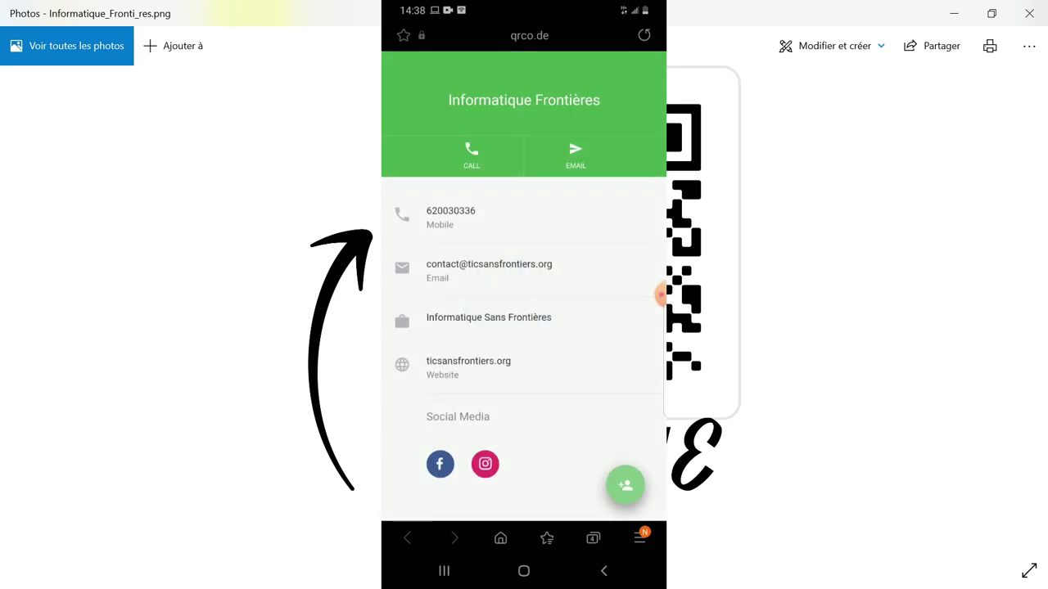
scroll(523, 327, down, 1)
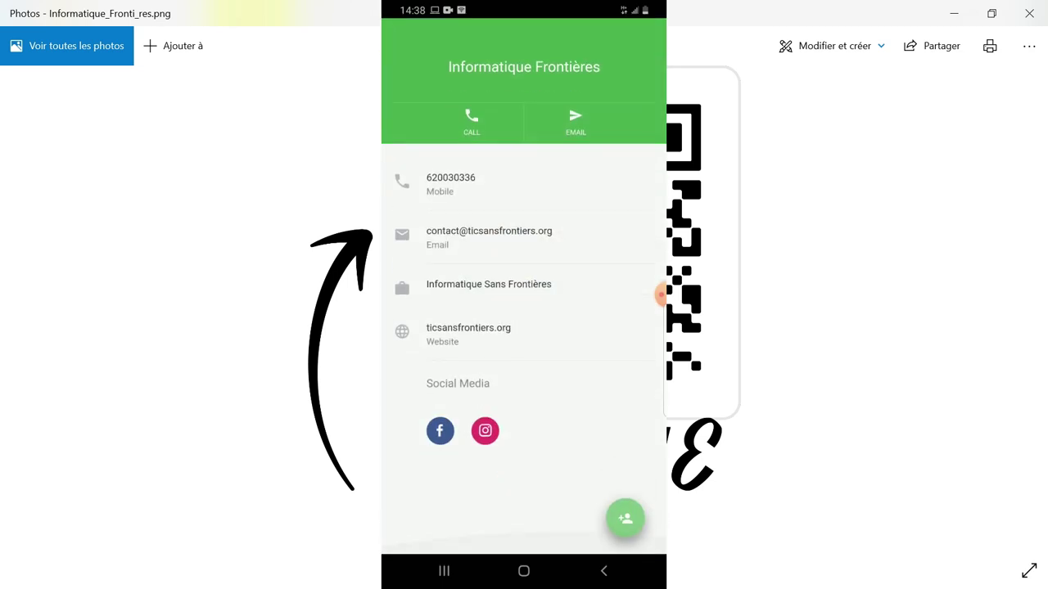
scroll(524, 328, up, 1)
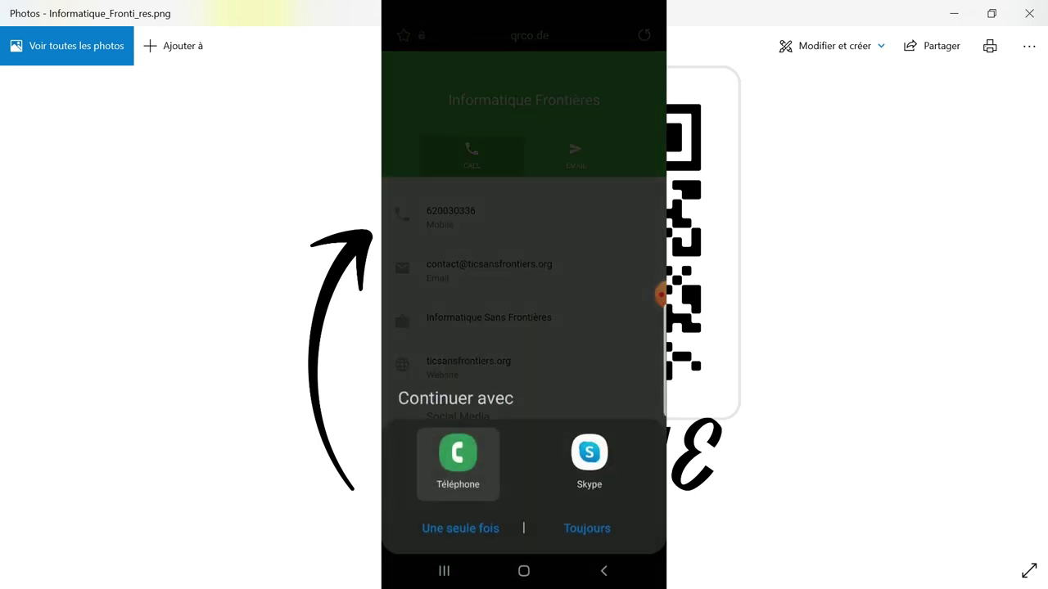
click(603, 570)
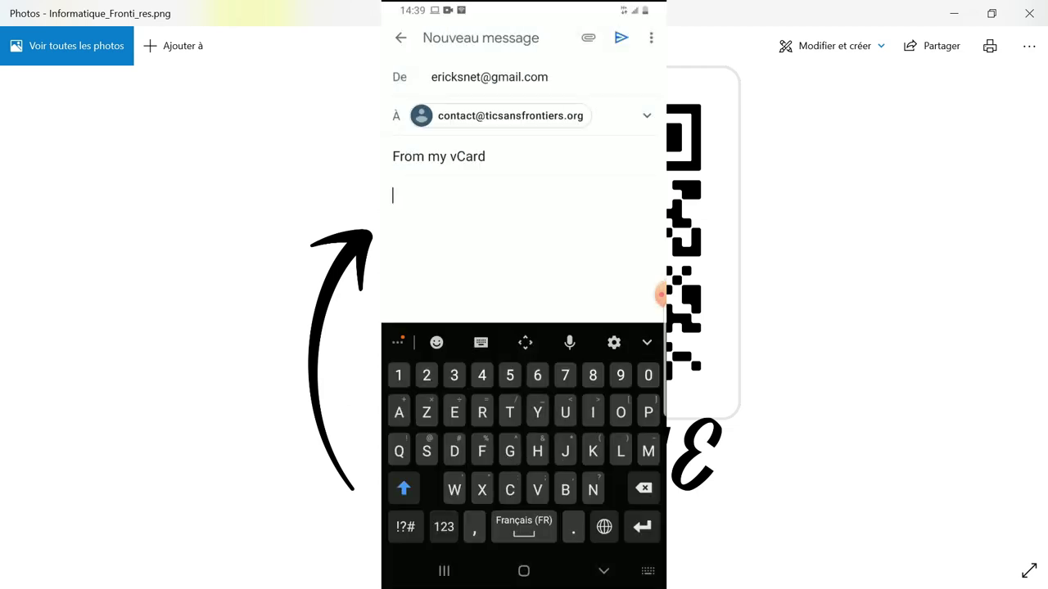
click(603, 571)
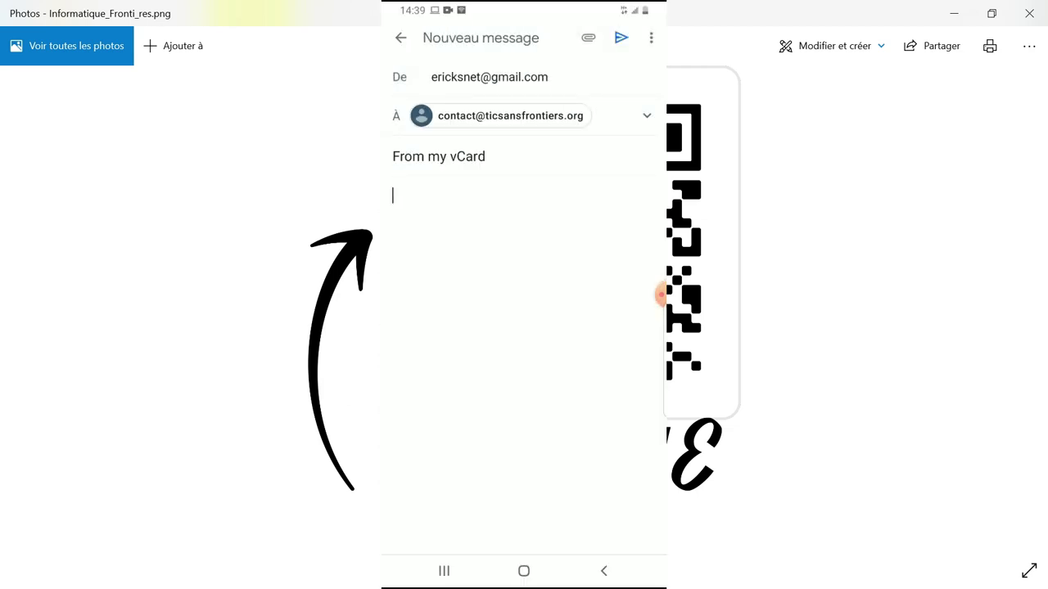
click(603, 570)
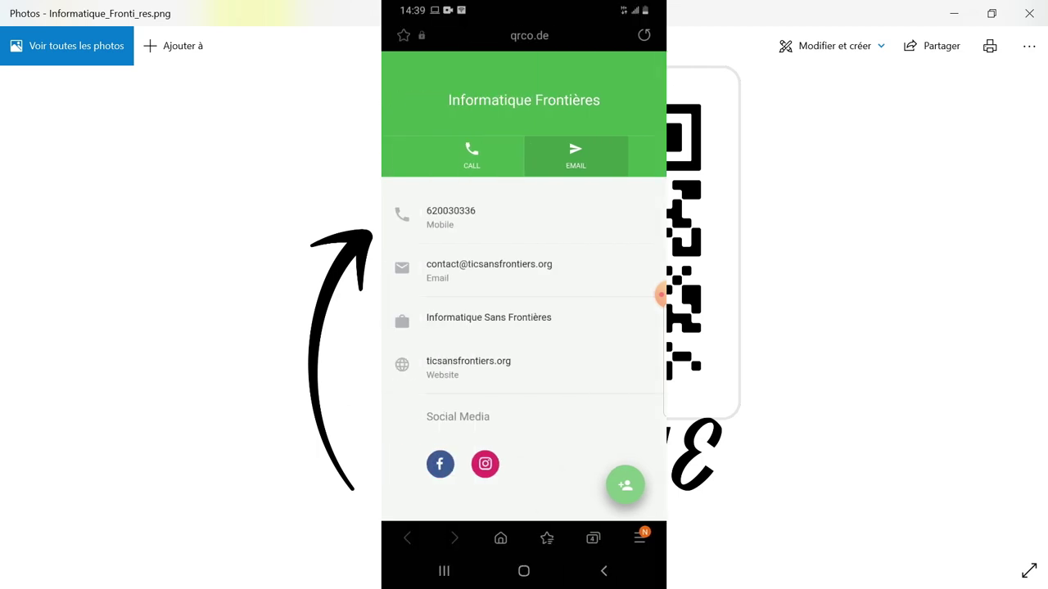
drag(524, 7, 524, 368)
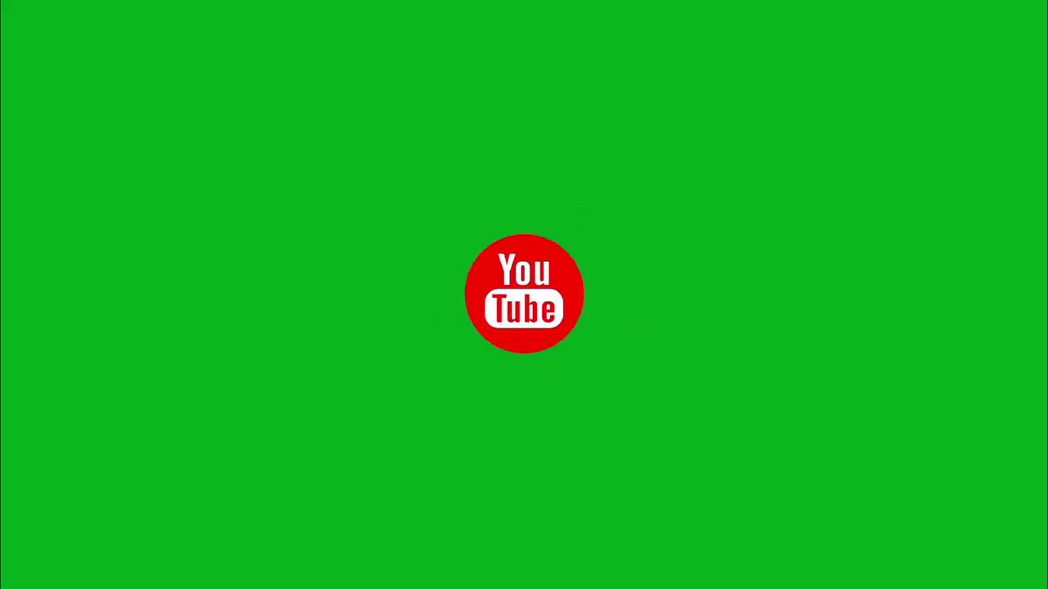